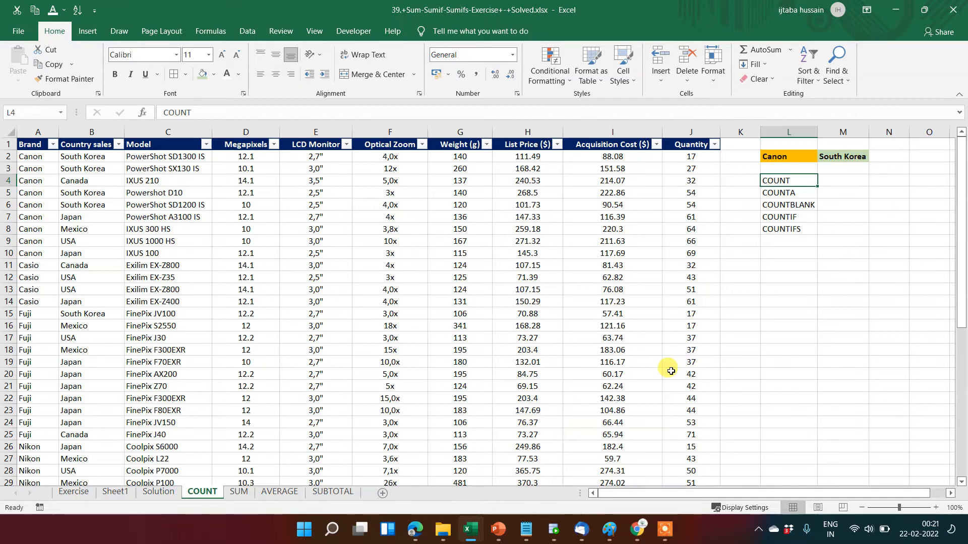
# Review the list of count function names in L4:L8.
pyautogui.press('Down')
pyautogui.press('Down')
pyautogui.press('Down')
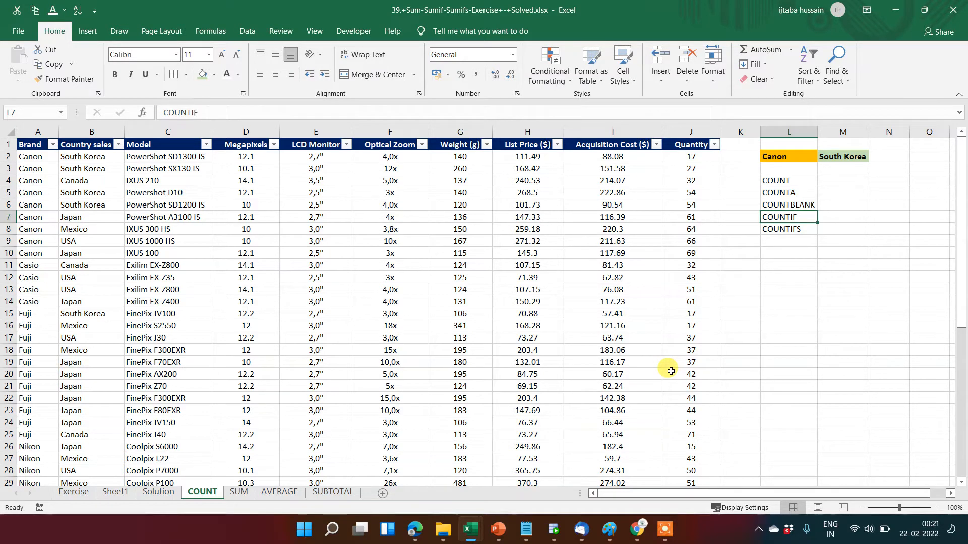
pyautogui.hotkey('shift', 'Down')
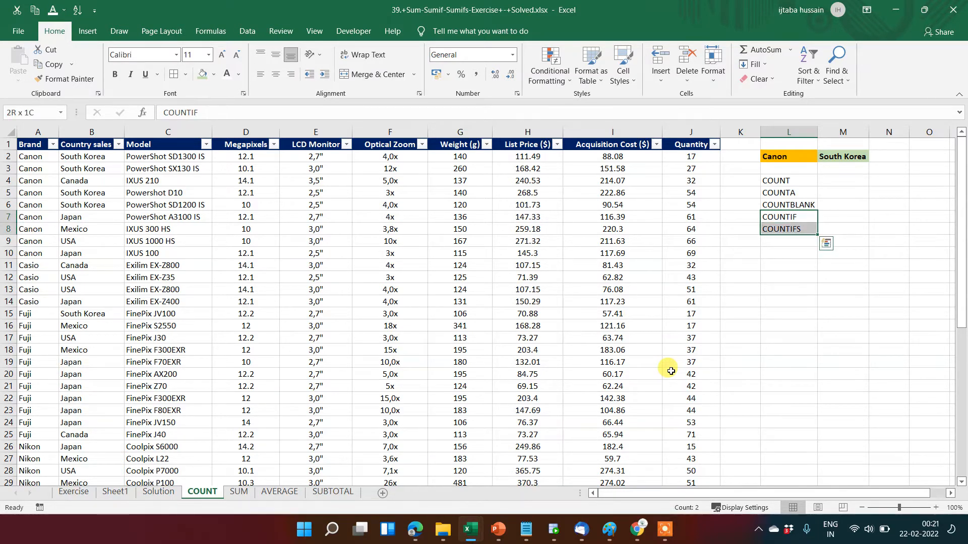
pyautogui.press('Up')
pyautogui.press('Up')
pyautogui.press('Up')
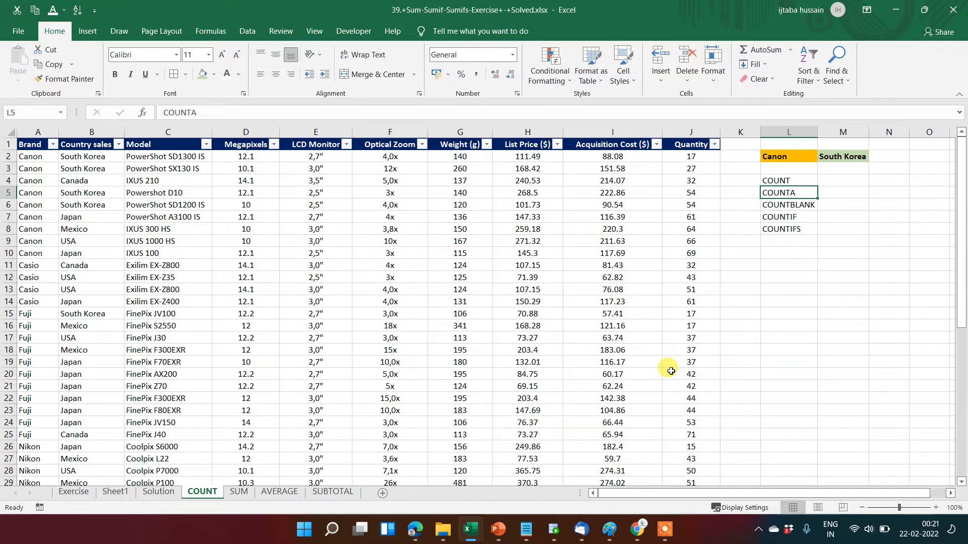
# Enter a COUNT formula in M4 that counts the Quantity values in J2:J51.
pyautogui.press('Right')
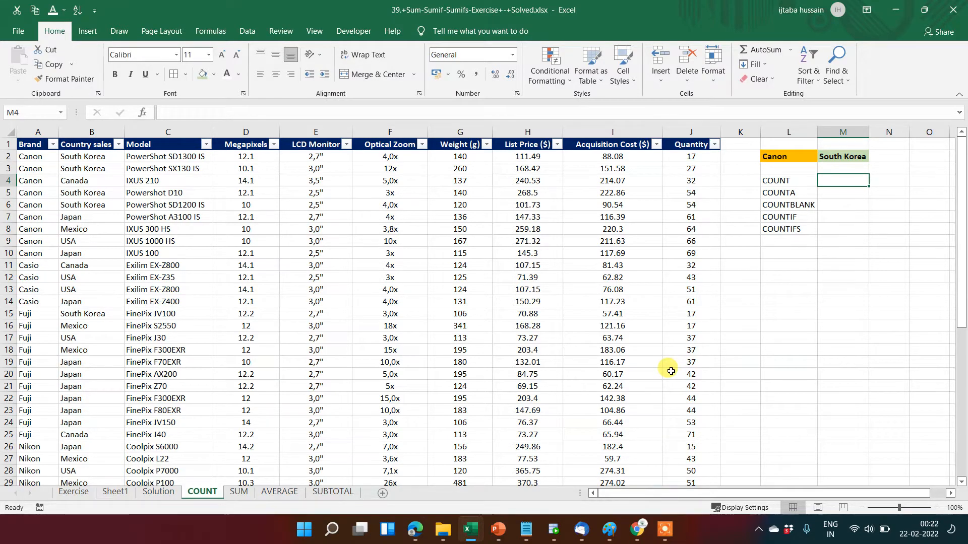
pyautogui.write('=coun')
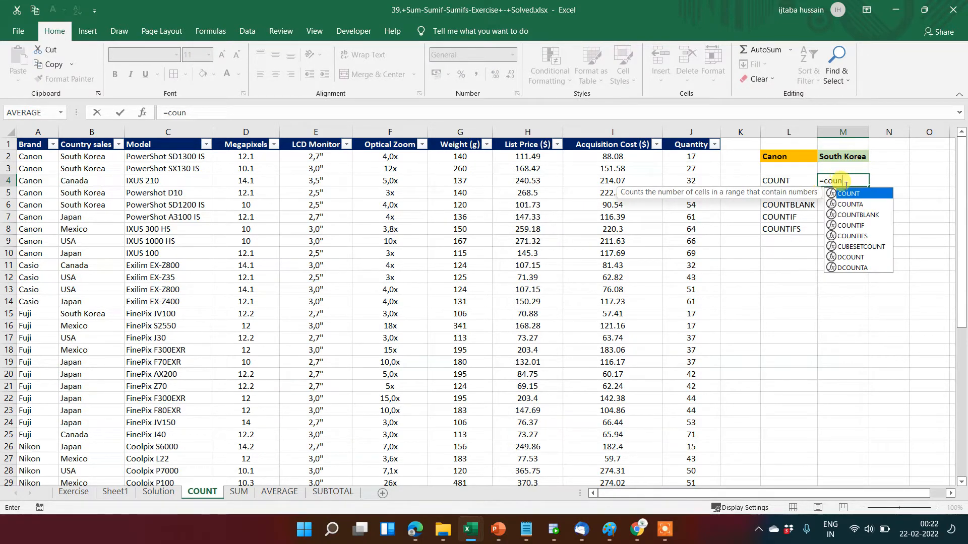
pyautogui.write('t(')
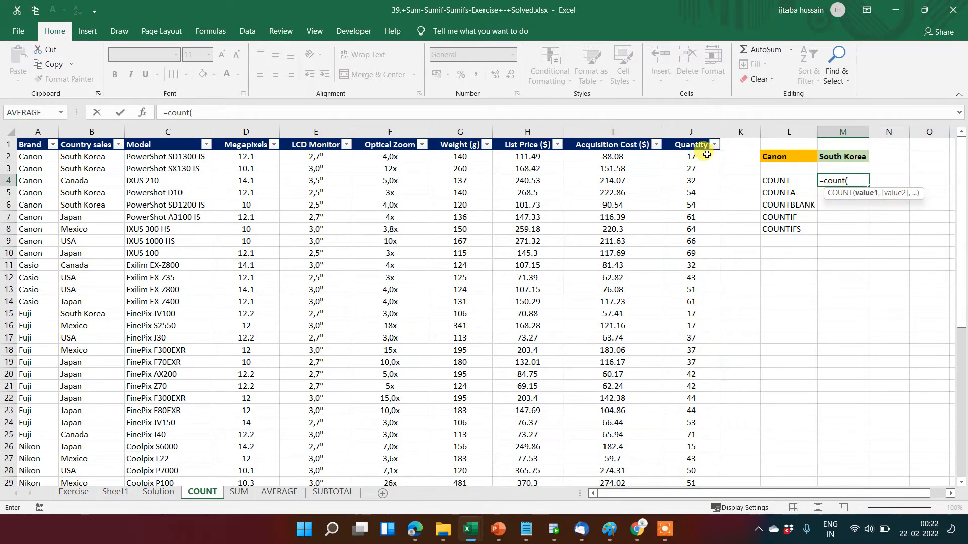
pyautogui.moveTo(706, 155)
pyautogui.mouseDown()
pyautogui.moveTo(701, 164)
pyautogui.moveTo(701, 155)
pyautogui.mouseUp()
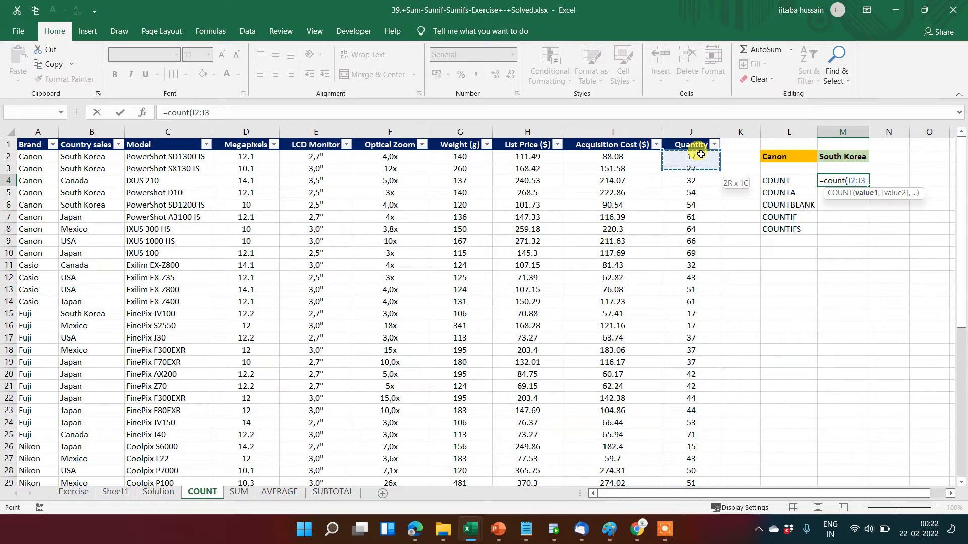
pyautogui.hotkey('shift', 'Down')
pyautogui.hotkey('shift', 'Down')
pyautogui.hotkey('shift', 'Down')
pyautogui.hotkey('shift', 'Down')
pyautogui.hotkey('shift', 'Down')
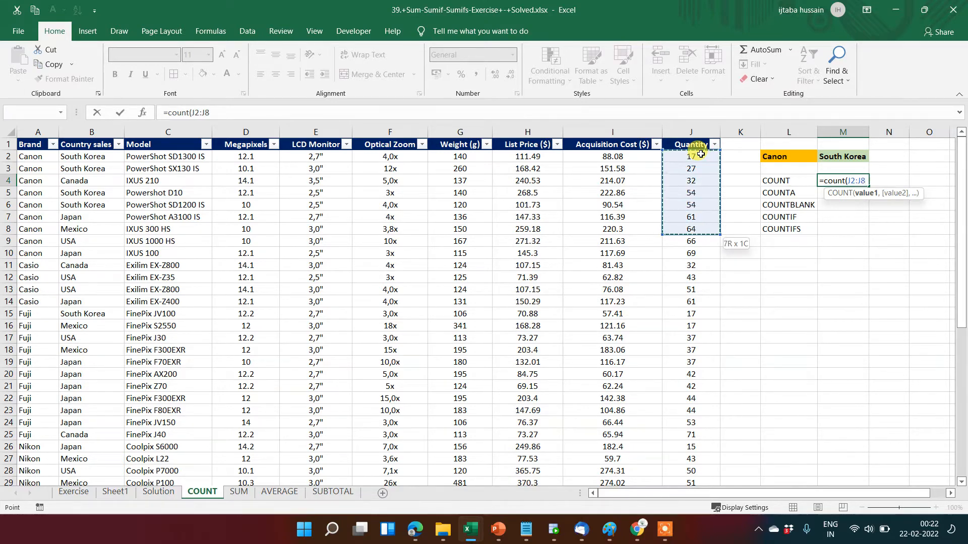
pyautogui.hotkey('ctrl', 'shift', 'Down')
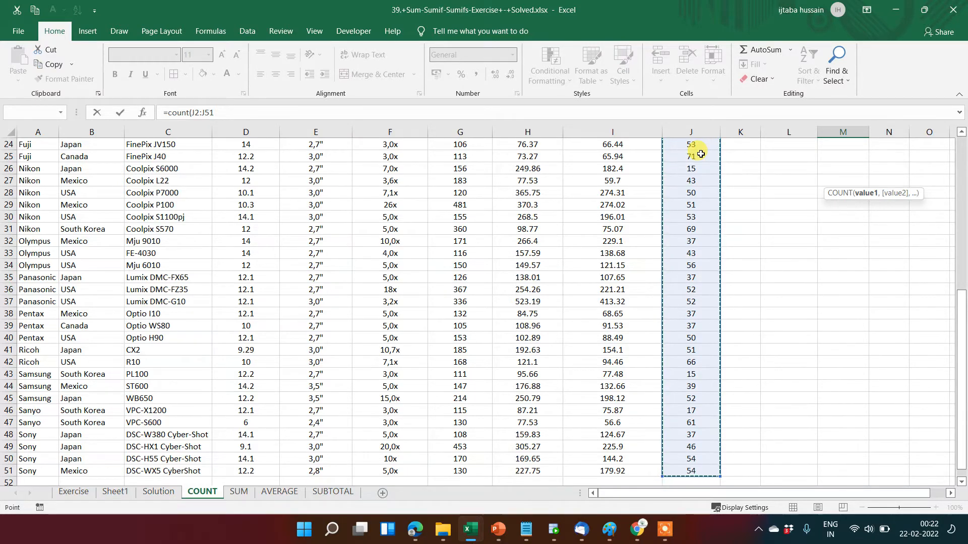
pyautogui.press('Return')
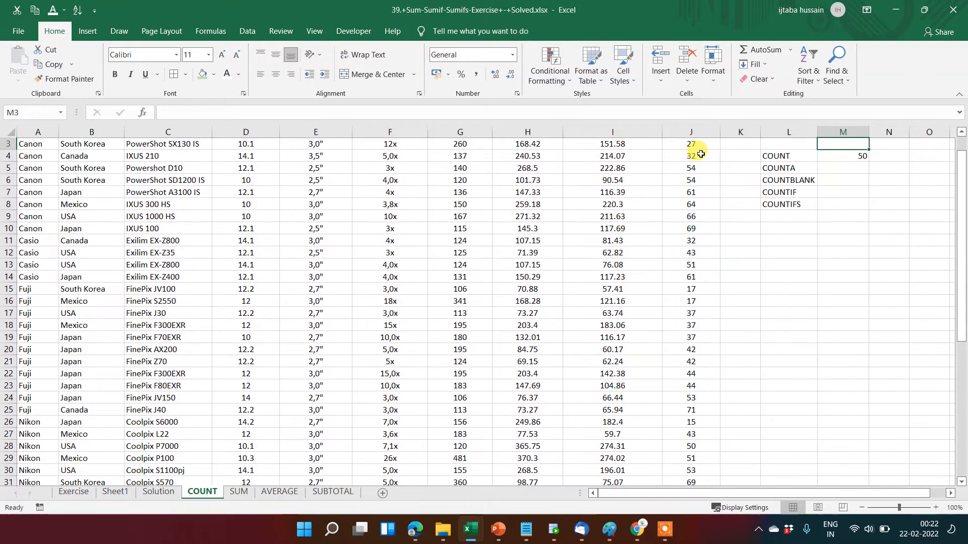
# Extend the COUNT formula's range in M4 to include the Quantity header, making it J1:J51.
pyautogui.press('Up')
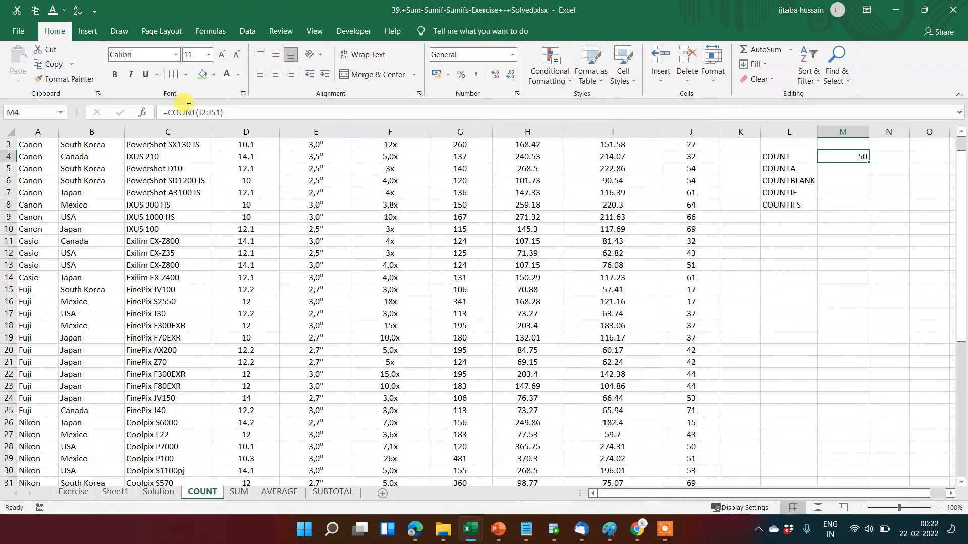
pyautogui.click(206, 114)
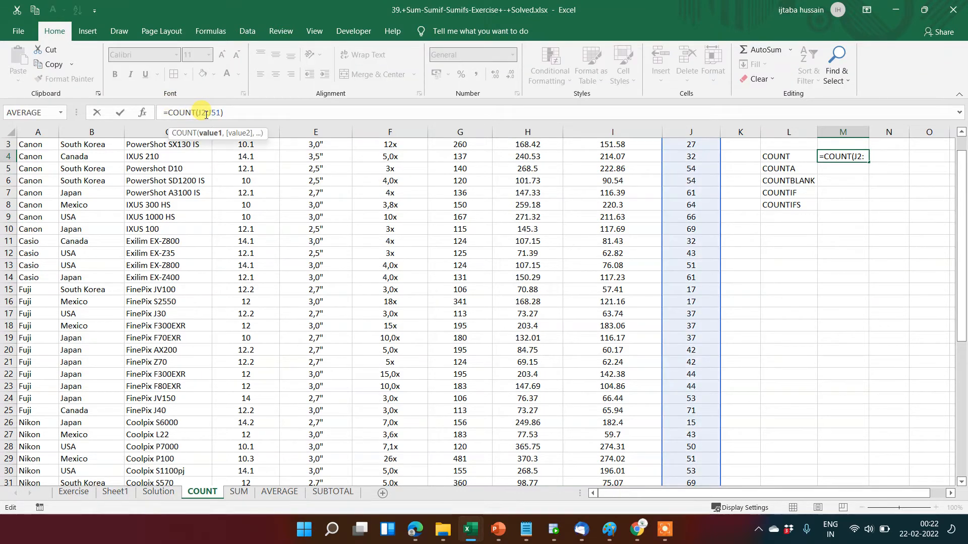
pyautogui.press('BackSpace')
pyautogui.write('1')
pyautogui.press('Return')
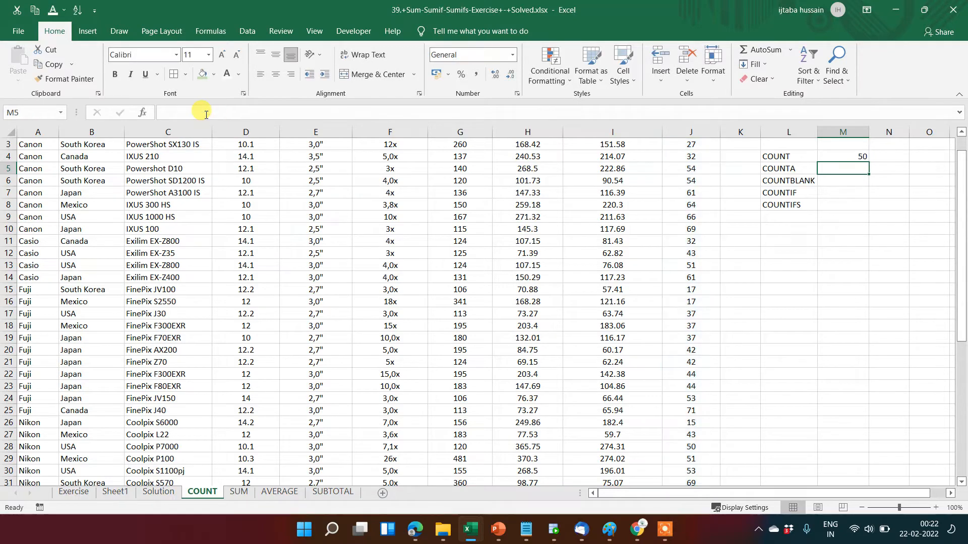
pyautogui.press('Up')
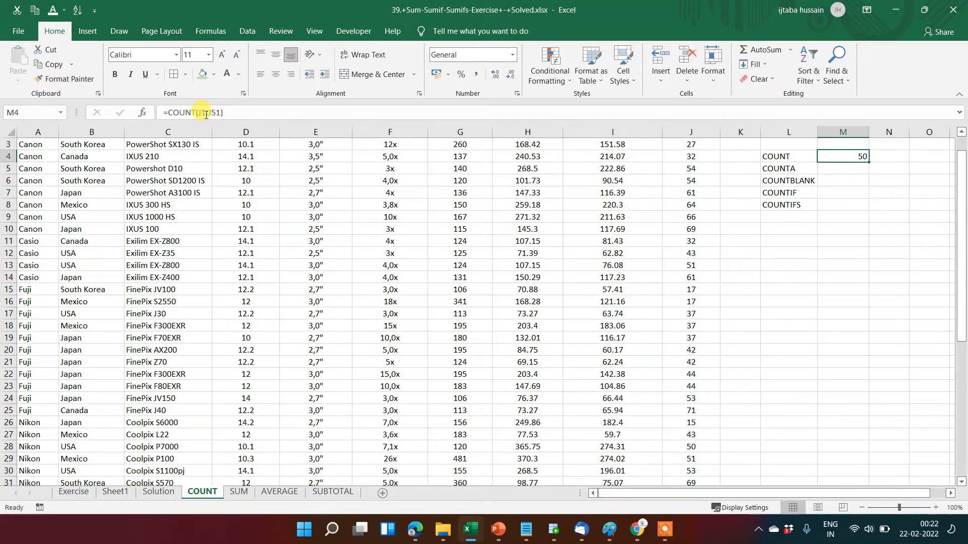
# Examine the Quantity header in J1 and the numbers below it in relation to the COUNT formula in M4.
pyautogui.press('Up')
pyautogui.press('Up')
pyautogui.press('Up')
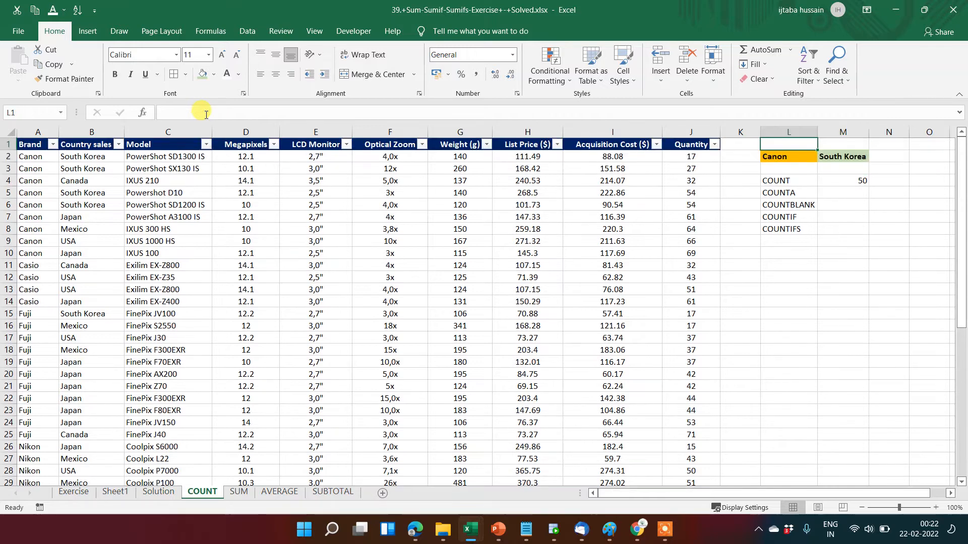
pyautogui.press('Left')
pyautogui.press('Left')
pyautogui.press('Left')
pyautogui.press('Left')
pyautogui.press('Right')
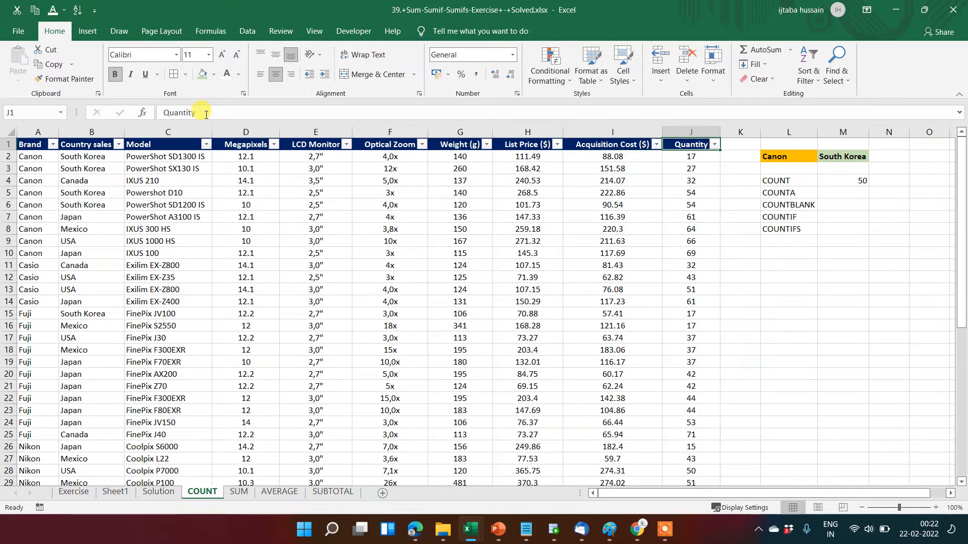
pyautogui.press('Down')
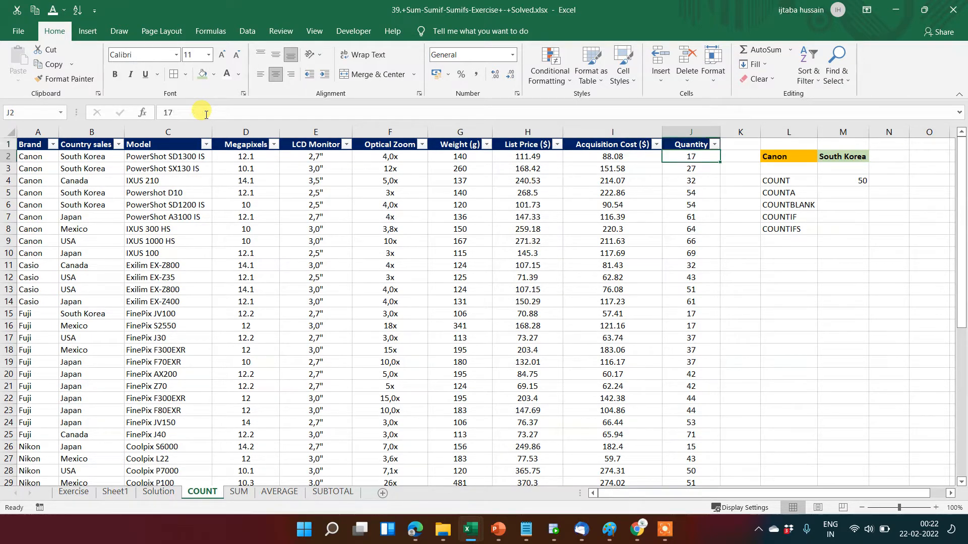
pyautogui.hotkey('shift', 'Down')
pyautogui.hotkey('shift', 'Down')
pyautogui.hotkey('shift', 'Down')
pyautogui.hotkey('shift', 'Down')
pyautogui.hotkey('shift', 'Down')
pyautogui.hotkey('shift', 'Down')
pyautogui.hotkey('shift', 'Down')
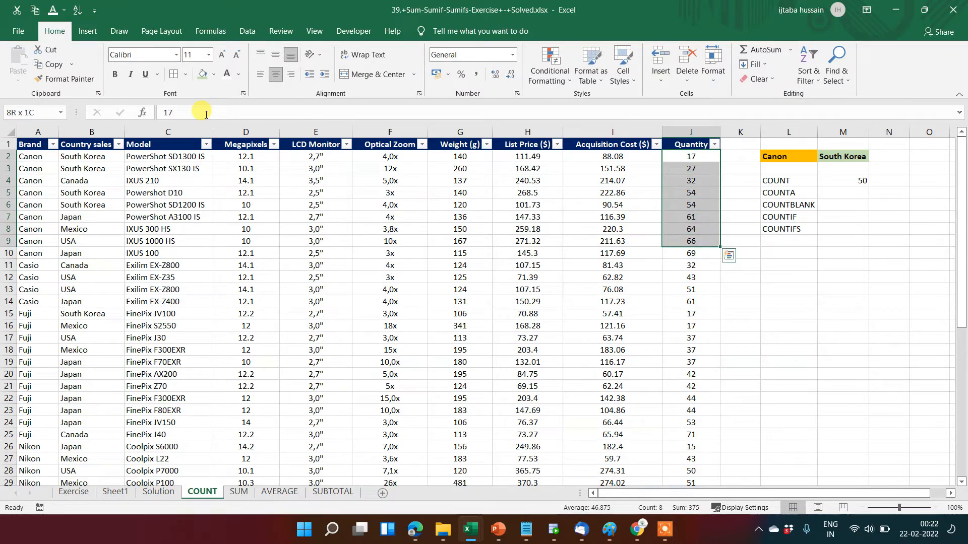
pyautogui.press('Right')
pyautogui.press('Right')
pyautogui.press('Down')
pyautogui.press('Down')
pyautogui.press('Right')
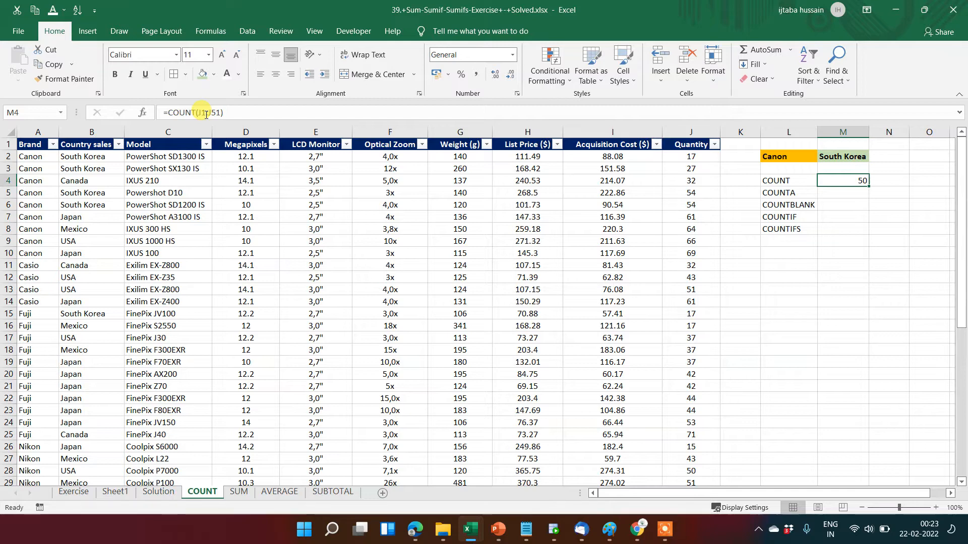
# Enter the formula =COUNTA(J1:J51) in M5 to count all non-empty cells of the Quantity column, including its header.
pyautogui.press('Return')
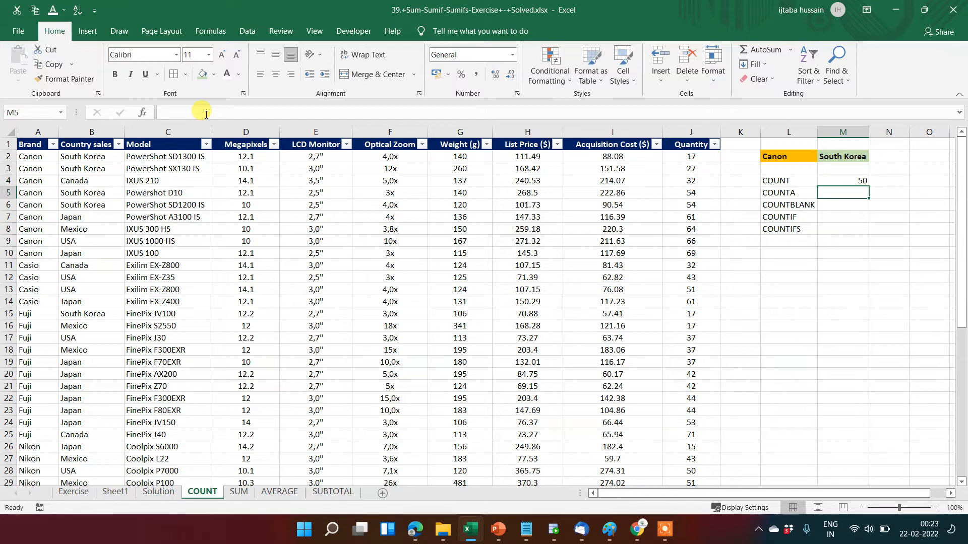
pyautogui.write('=')
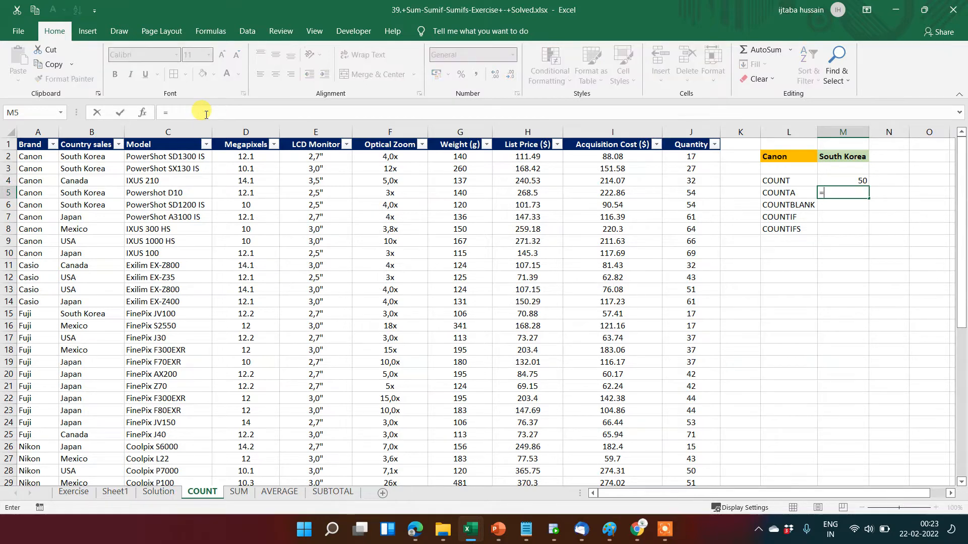
pyautogui.write('co')
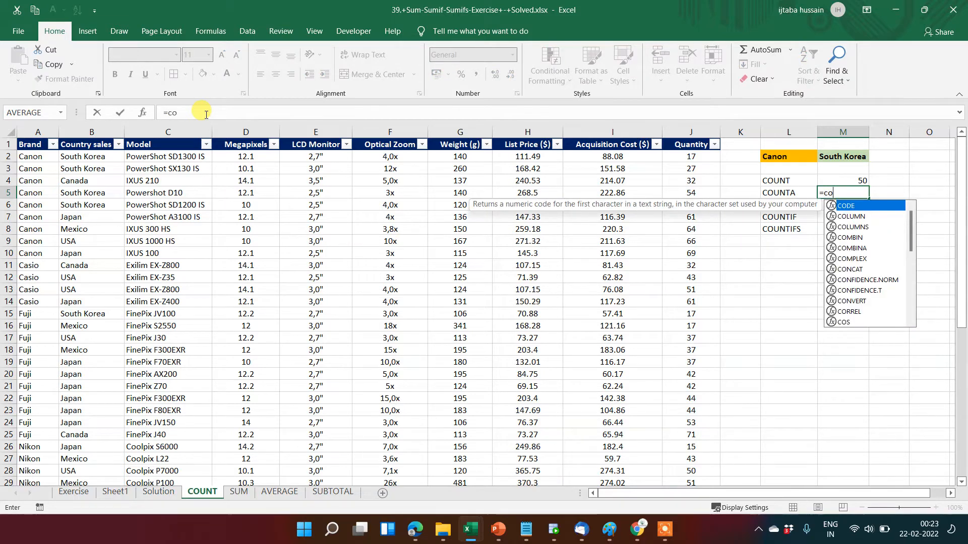
pyautogui.write('unt')
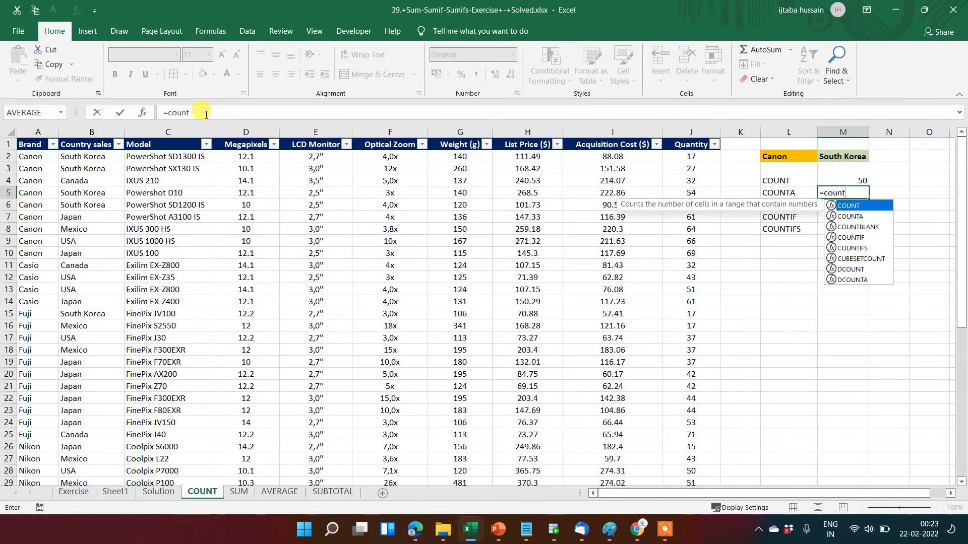
pyautogui.press('Down')
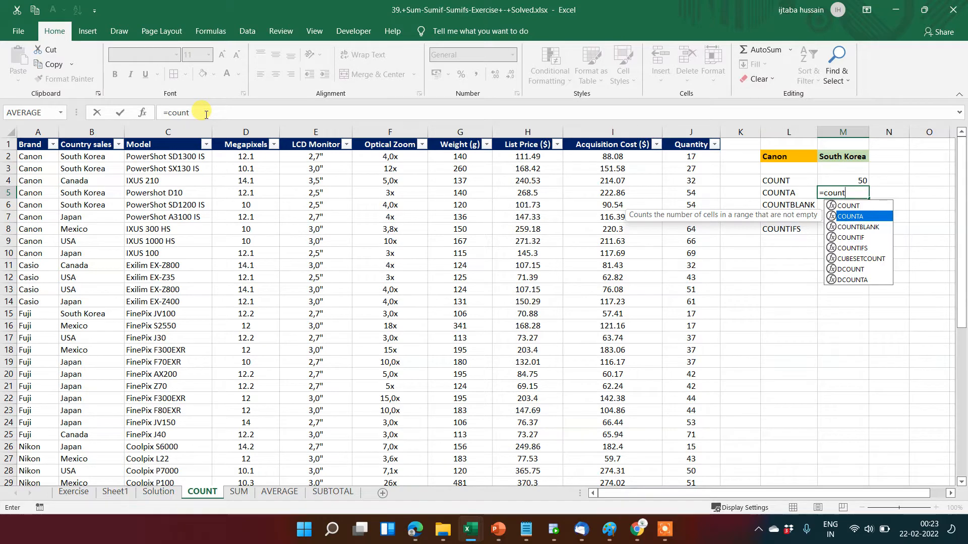
pyautogui.press('Tab')
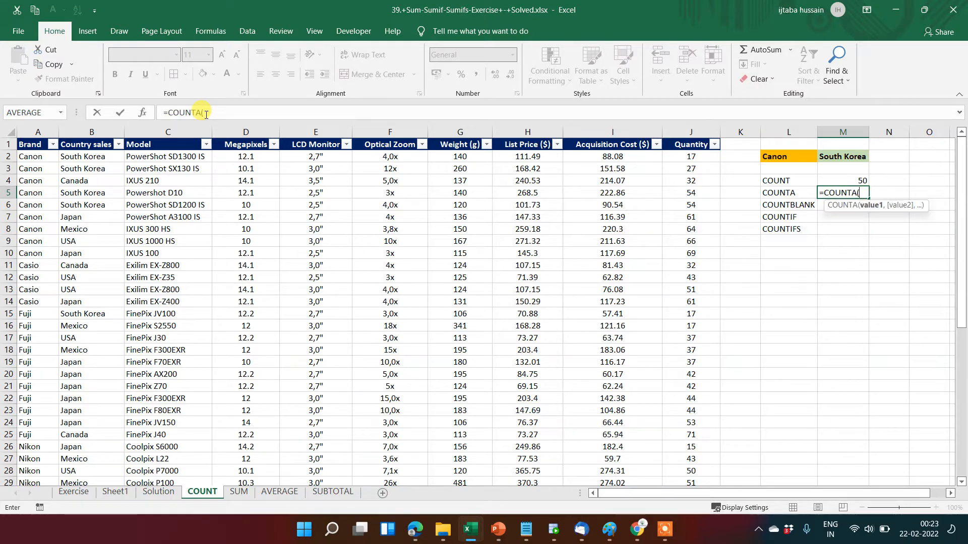
pyautogui.press('Left')
pyautogui.press('Left')
pyautogui.press('Left')
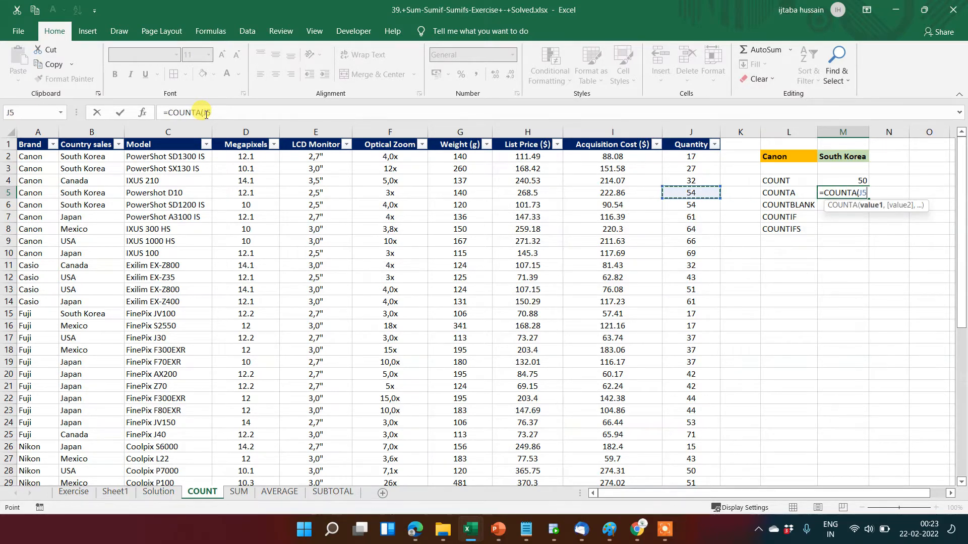
pyautogui.press('Up')
pyautogui.press('Up')
pyautogui.press('Up')
pyautogui.press('Up')
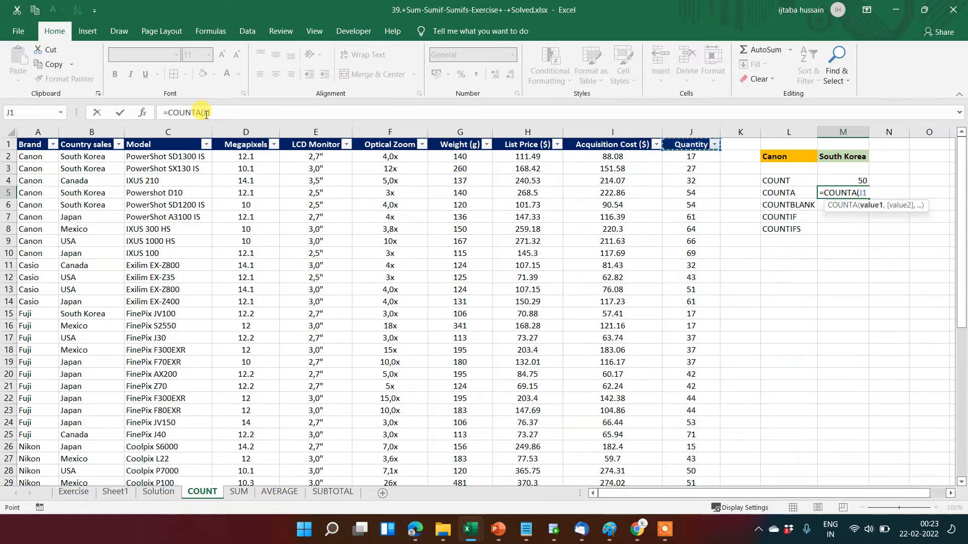
pyautogui.hotkey('ctrl', 'shift', 'Down')
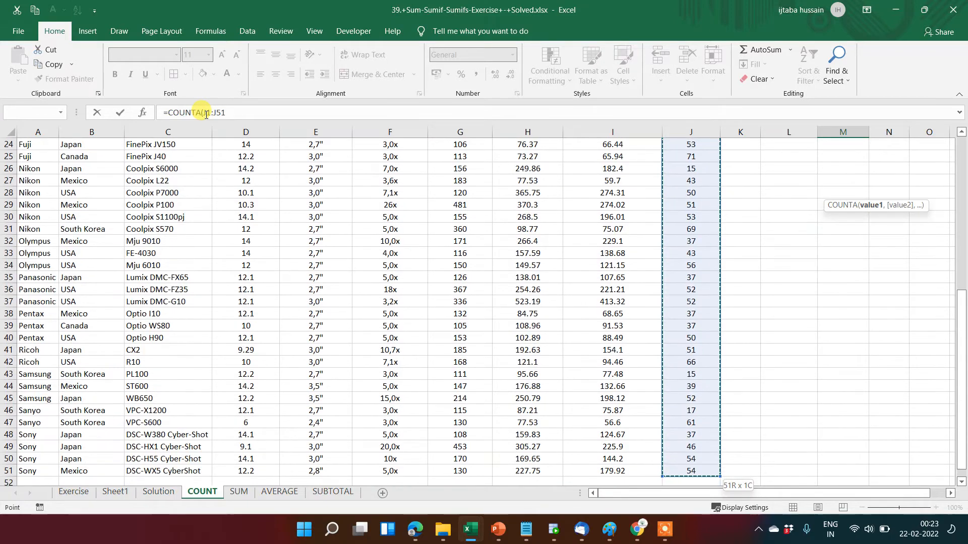
pyautogui.write(')')
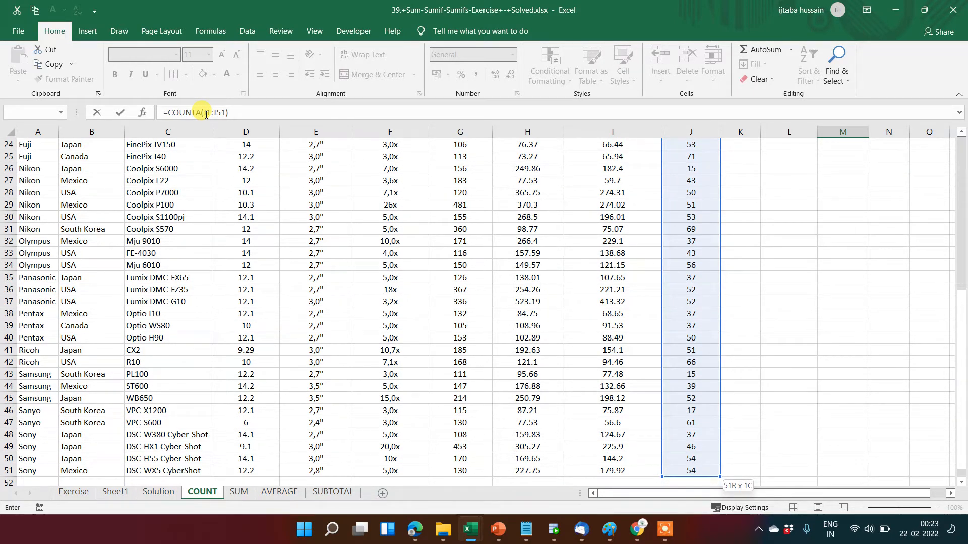
pyautogui.hotkey('ctrl', 'Return')
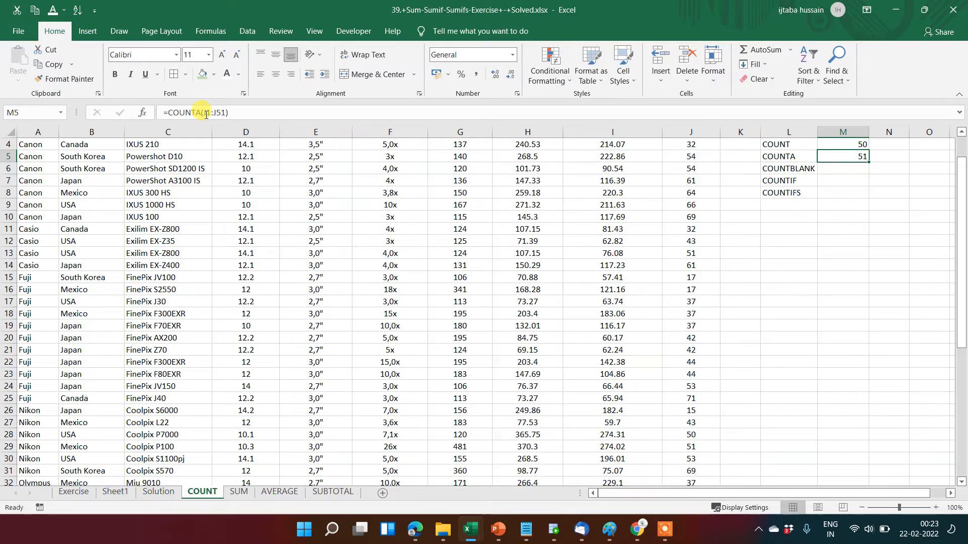
# Clear the quantities in J5:J8 to check how the COUNT and COUNTA formulas respond, and undo the deletion.
pyautogui.press('Left')
pyautogui.press('Left')
pyautogui.press('Left')
pyautogui.hotkey('shift', 'Down')
pyautogui.hotkey('shift', 'Down')
pyautogui.hotkey('shift', 'Down')
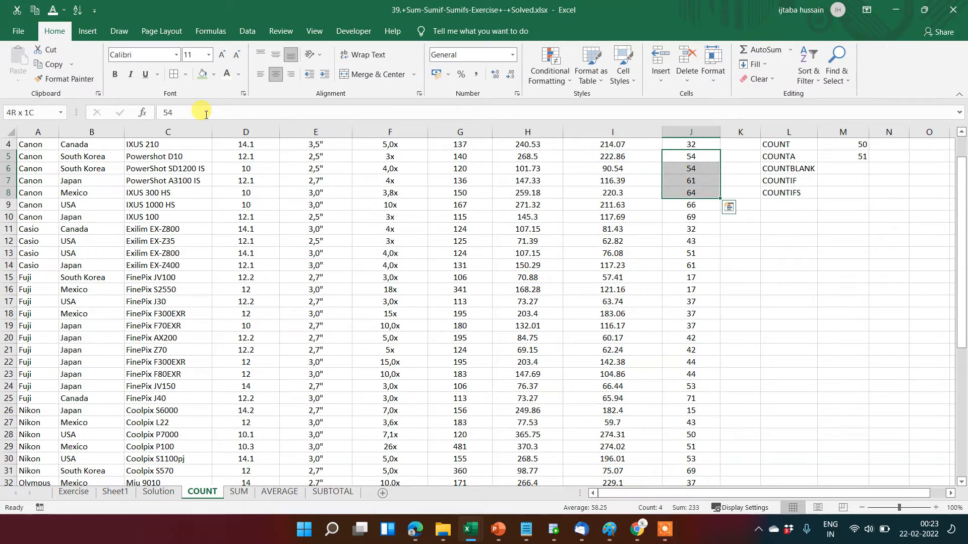
pyautogui.press('Delete')
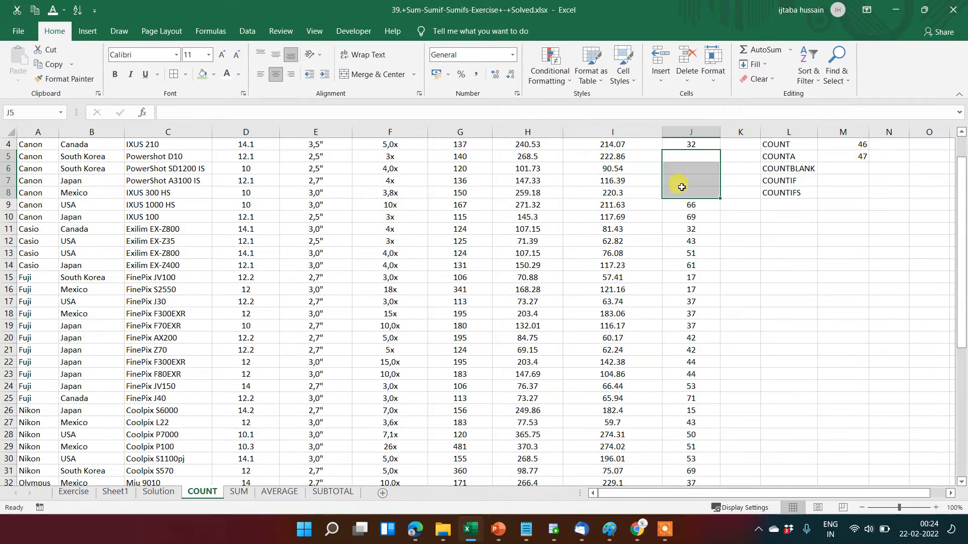
pyautogui.click(856, 155)
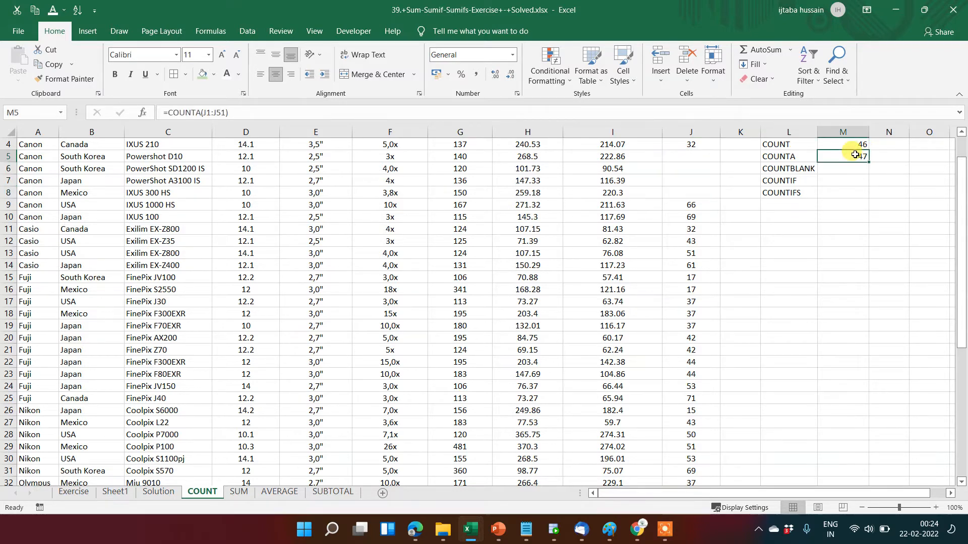
pyautogui.scroll(1, 855, 155)
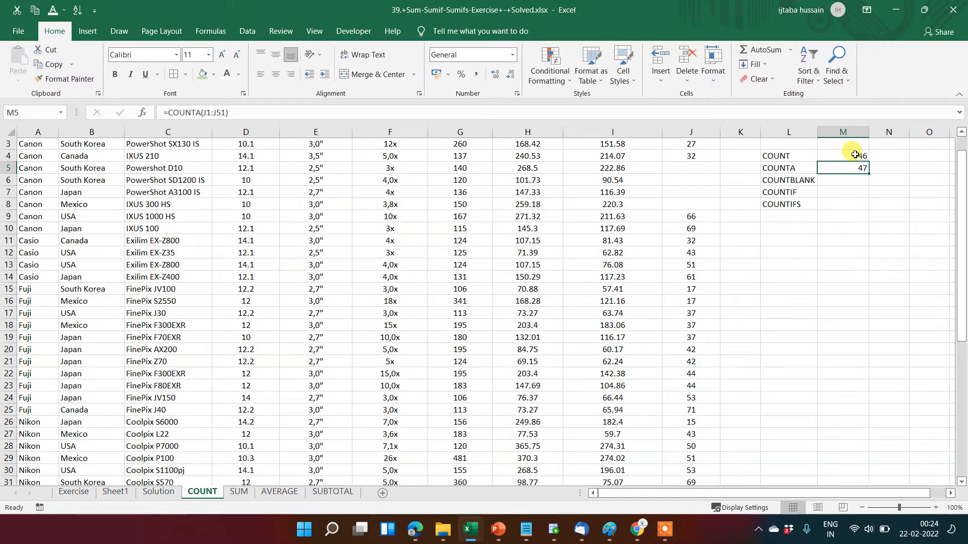
pyautogui.hotkey('ctrl', 'z')
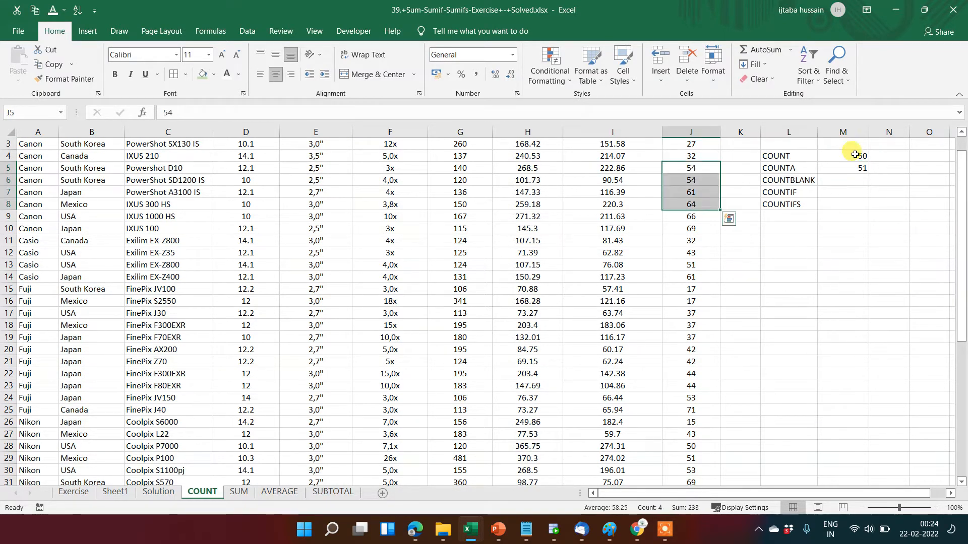
pyautogui.click(845, 180)
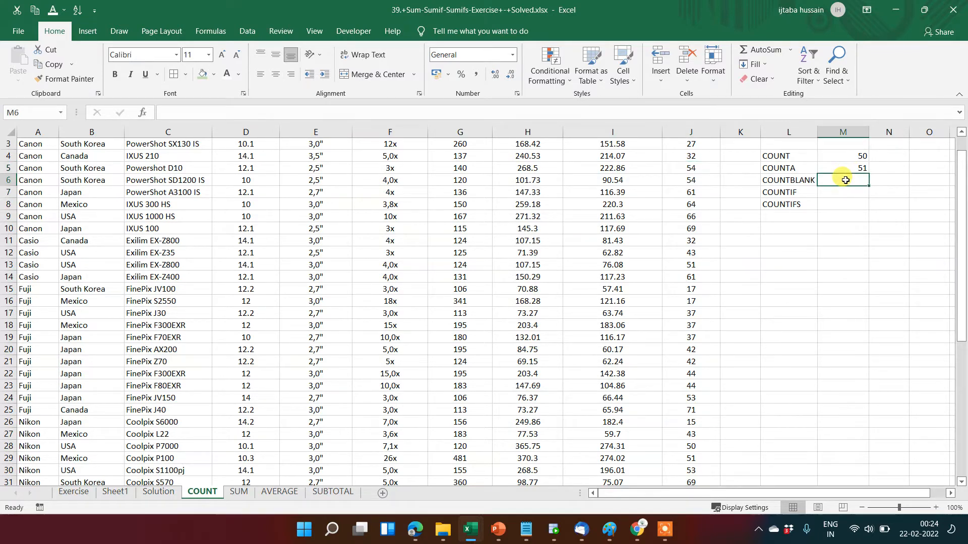
pyautogui.write('=c')
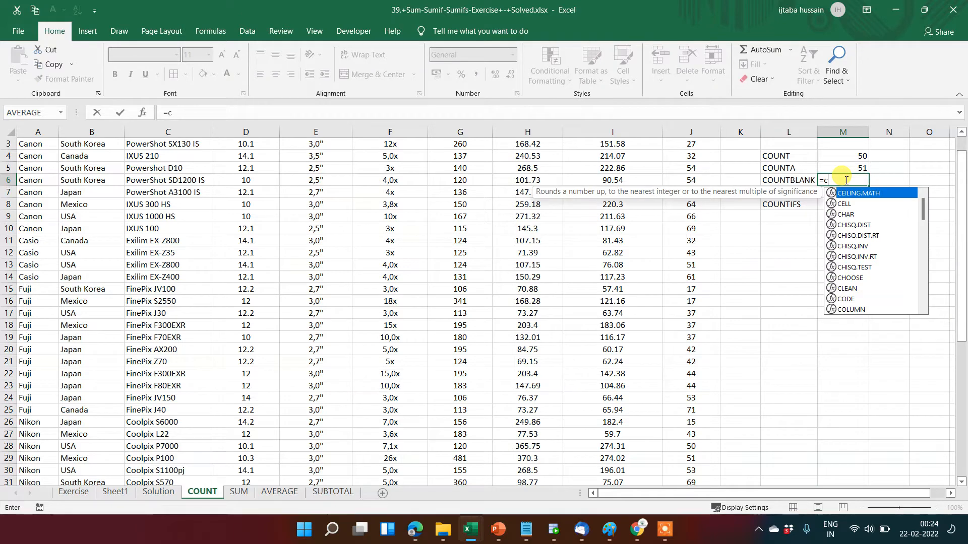
pyautogui.write('ountb')
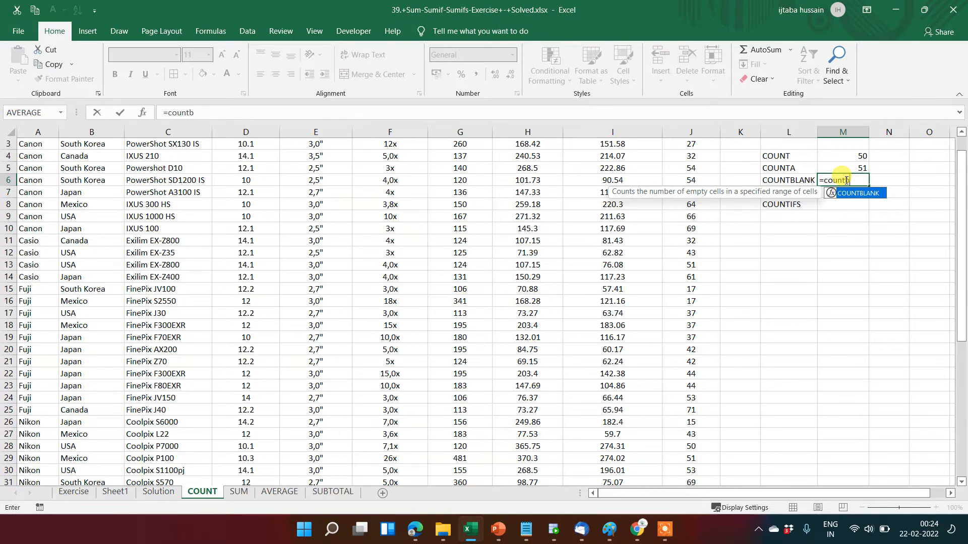
pyautogui.press('Left')
pyautogui.press('Left')
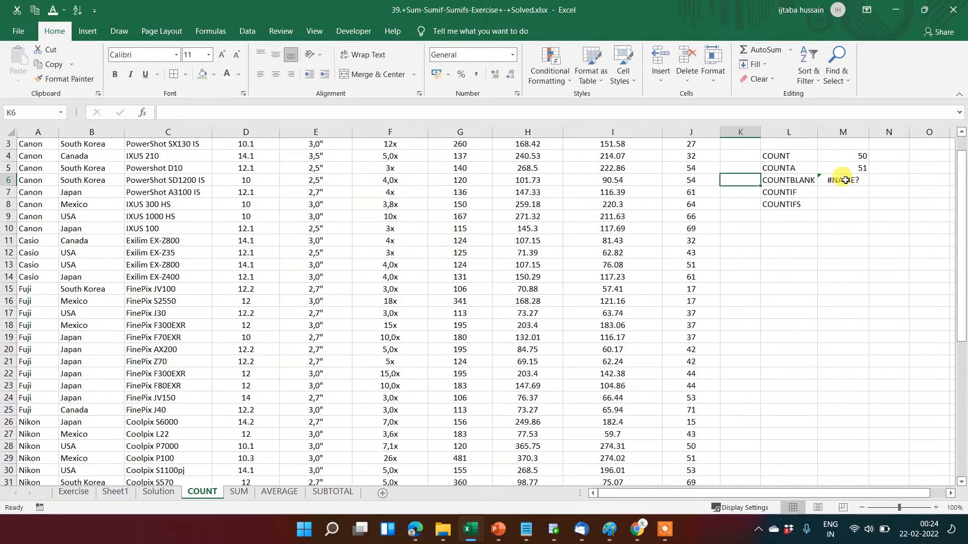
# Enter the formula =COUNTBLANK(J1:J51) in M6 to count the empty cells of the Quantity column.
pyautogui.press('Right')
pyautogui.press('Right')
pyautogui.write('=c')
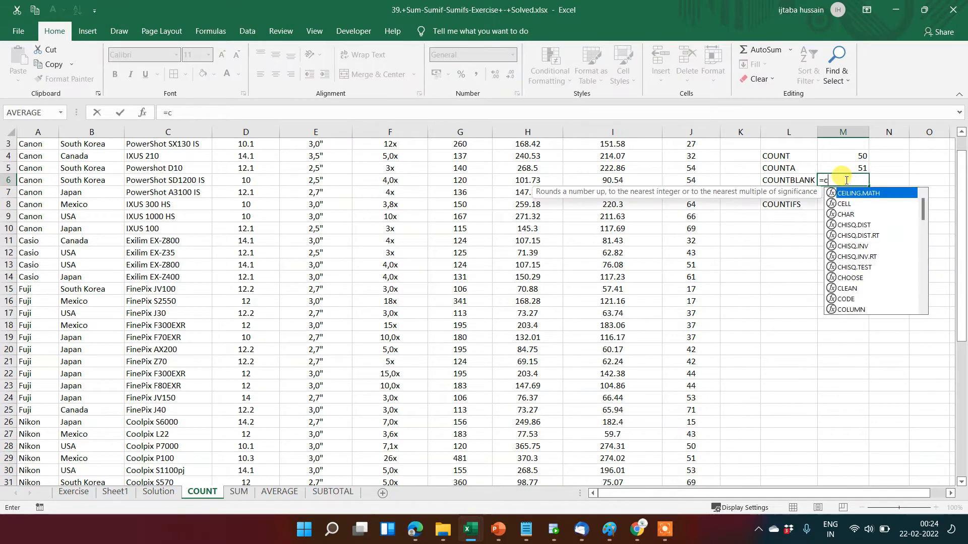
pyautogui.write('ount')
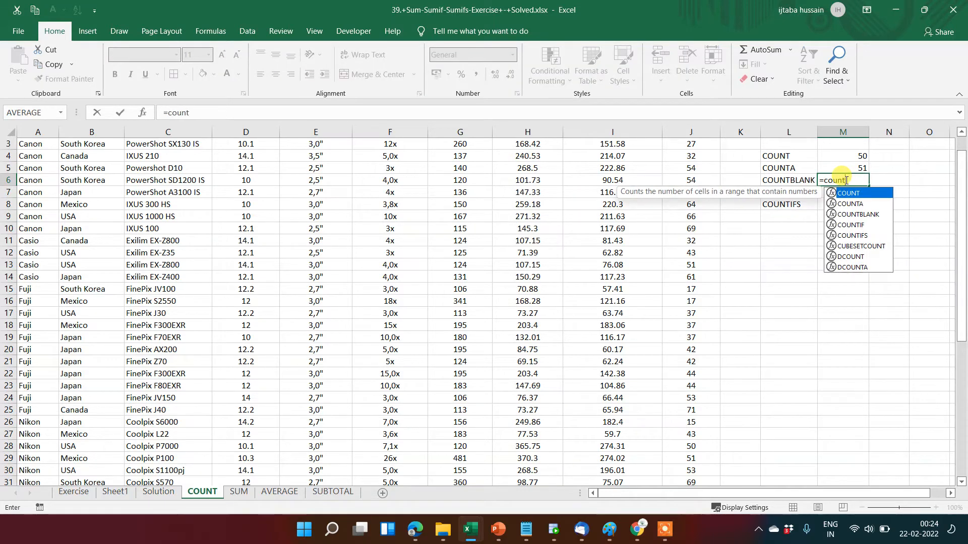
pyautogui.press('Down')
pyautogui.press('Down')
pyautogui.press('Tab')
pyautogui.press('Left')
pyautogui.press('Left')
pyautogui.press('Left')
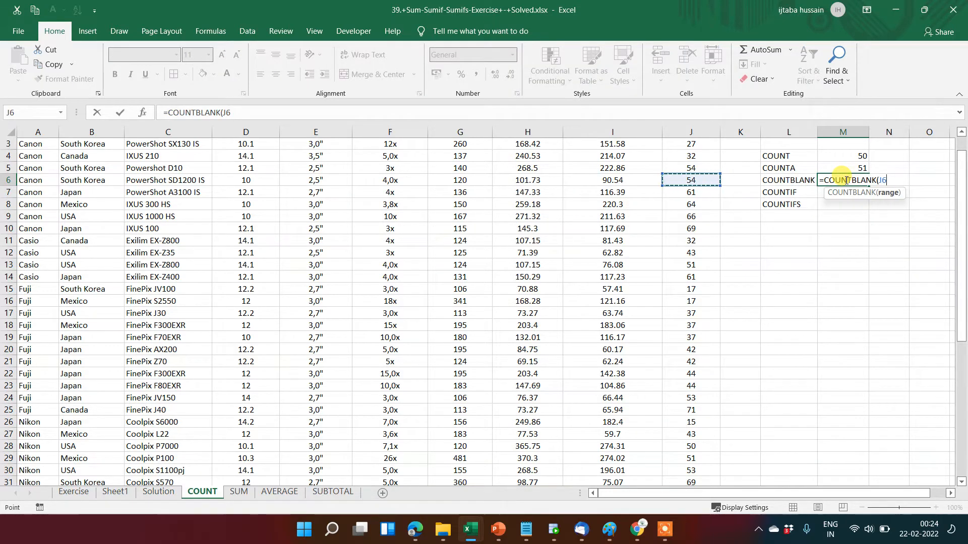
pyautogui.press('Up')
pyautogui.press('Up')
pyautogui.press('Up')
pyautogui.press('Up')
pyautogui.press('Up')
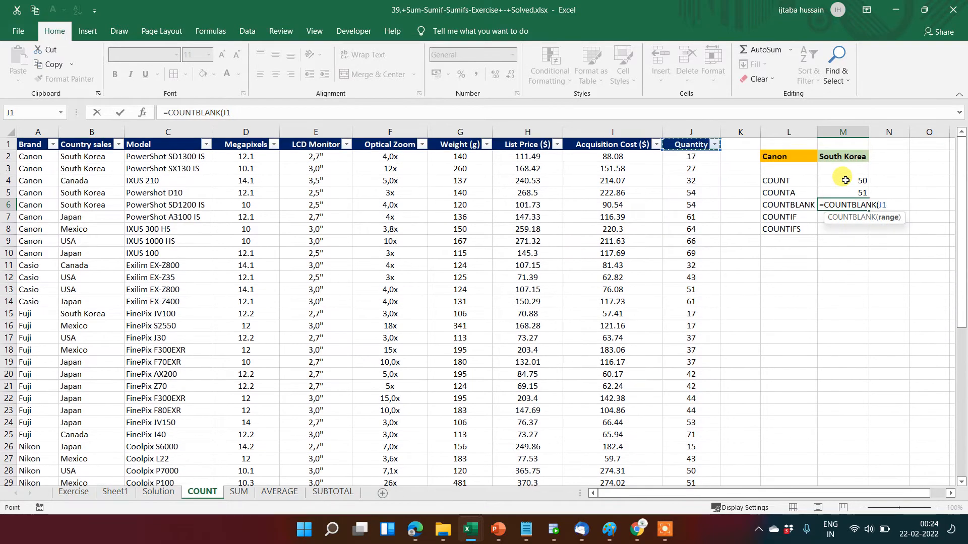
pyautogui.hotkey('ctrl', 'shift', 'Down')
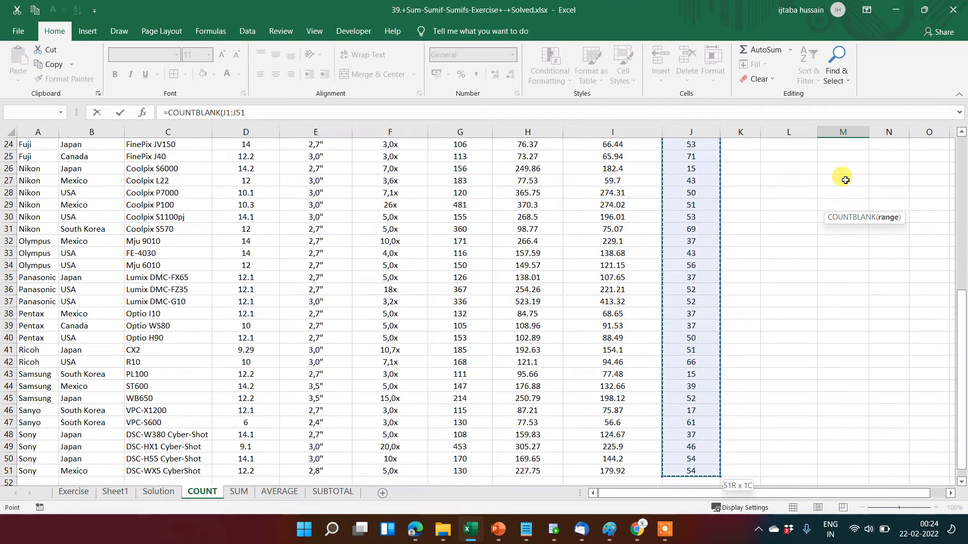
pyautogui.write(')')
pyautogui.press('Return')
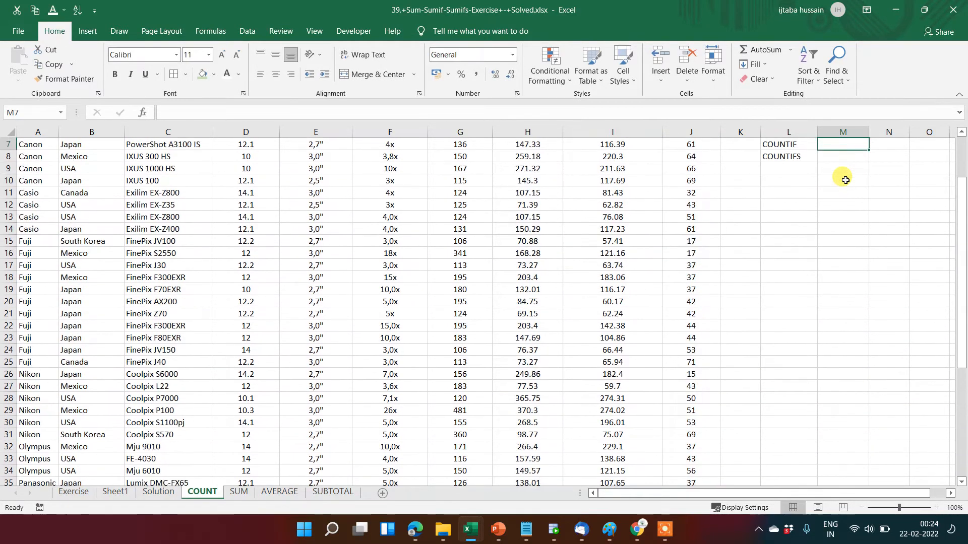
# Examine the results in M4:M6 and the Quantity range J1:J51 that their formulas cover.
pyautogui.press('Right')
pyautogui.press('Up')
pyautogui.press('Up')
pyautogui.press('Up')
pyautogui.press('Left')
pyautogui.press('Down')
pyautogui.press('Down')
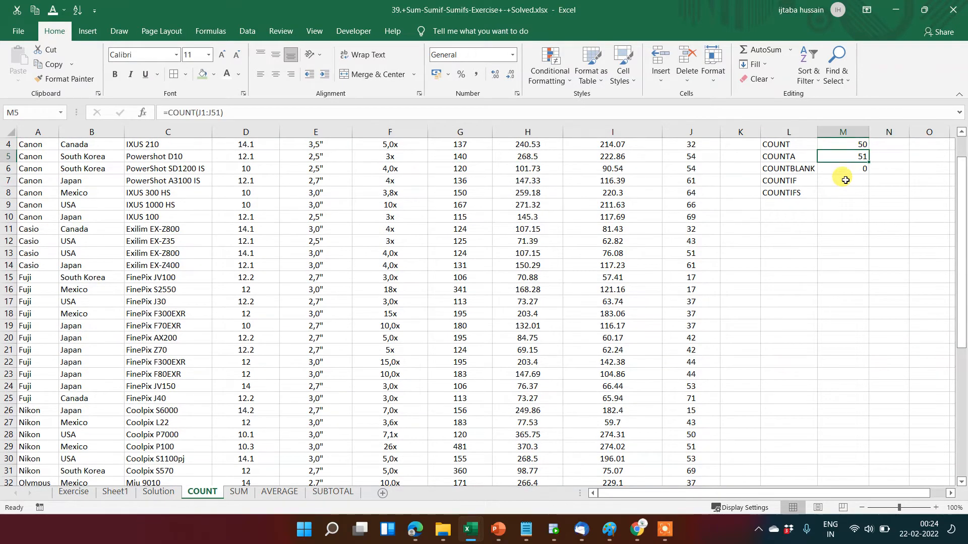
pyautogui.press('Left')
pyautogui.press('Left')
pyautogui.press('Left')
pyautogui.hotkey('ctrl', 'Up')
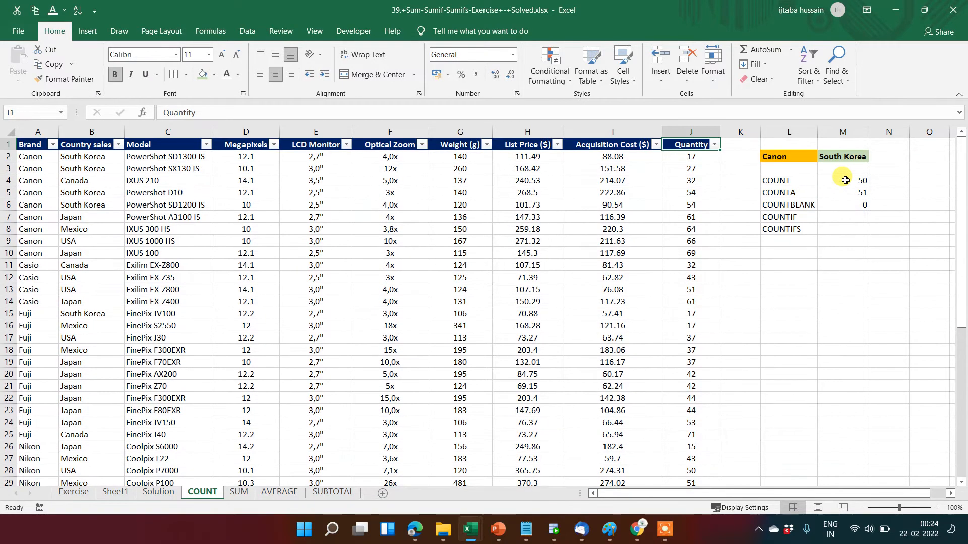
pyautogui.hotkey('ctrl', 'shift', 'Down')
pyautogui.hotkey('ctrl', 'Up')
pyautogui.press('Down')
pyautogui.press('Down')
pyautogui.press('Down')
pyautogui.press('Down')
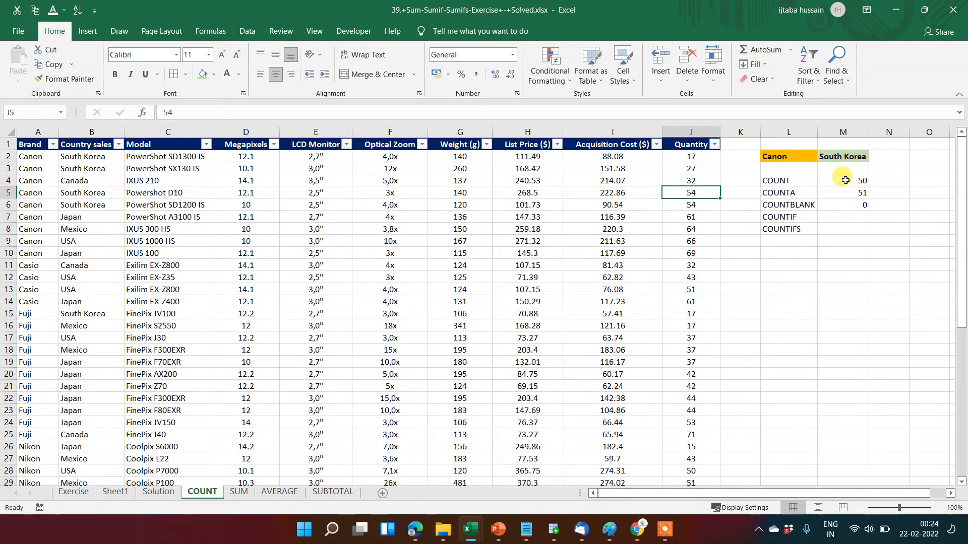
pyautogui.hotkey('ctrl', 'Up')
pyautogui.hotkey('ctrl', 'shift', 'Down')
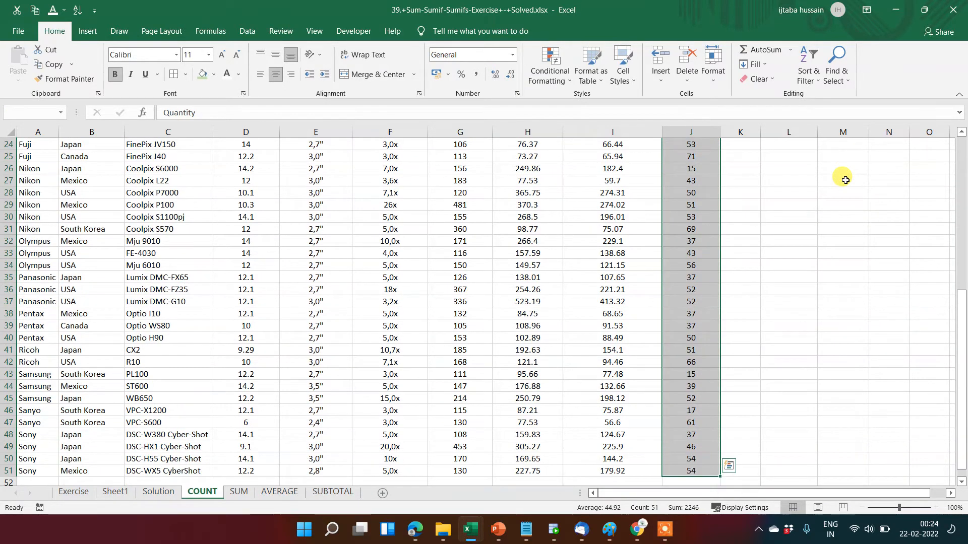
# Clear the quantities in J5:J7 to test the COUNT, COUNTA and COUNTBLANK formulas with blank cells.
pyautogui.hotkey('ctrl', 'Up')
pyautogui.press('Down')
pyautogui.press('Down')
pyautogui.press('Down')
pyautogui.press('Down')
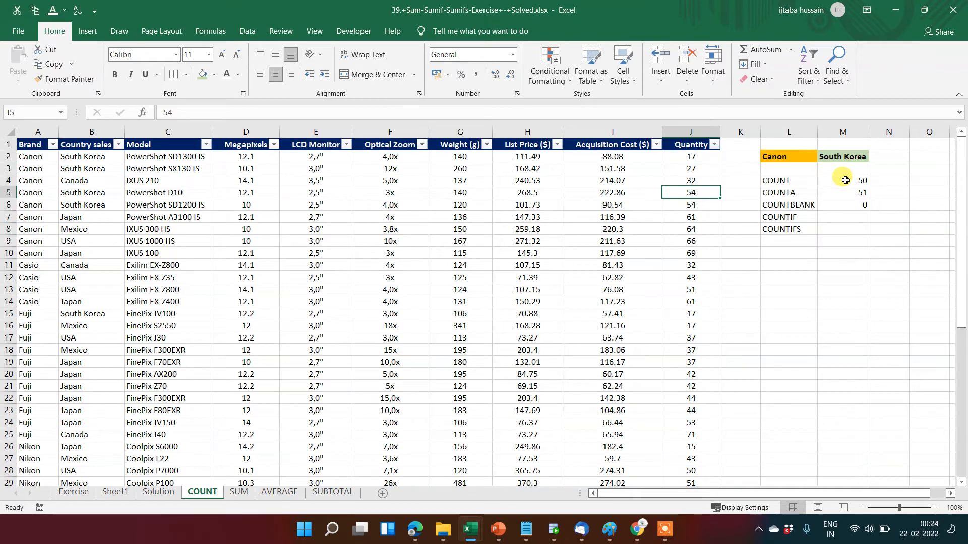
pyautogui.hotkey('shift', 'Down')
pyautogui.hotkey('shift', 'Down')
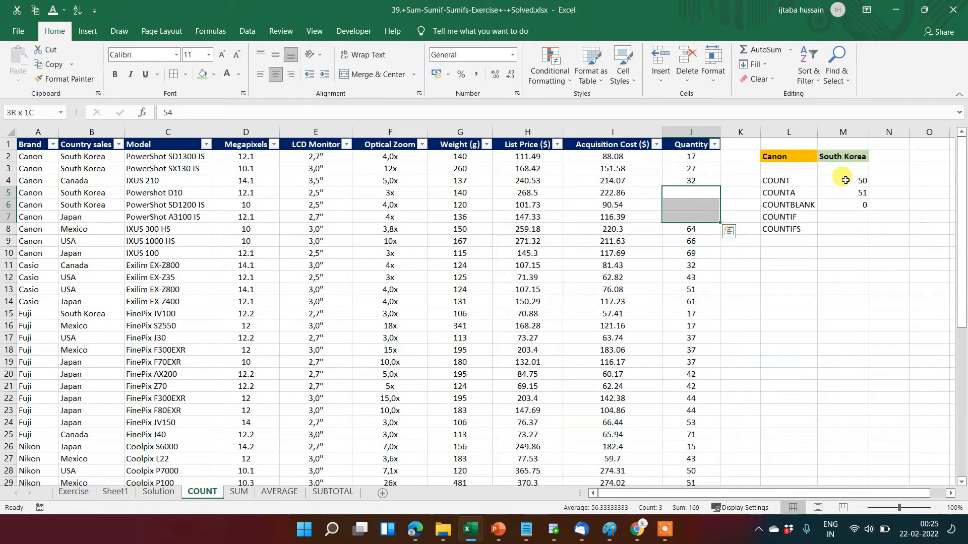
pyautogui.press('Delete')
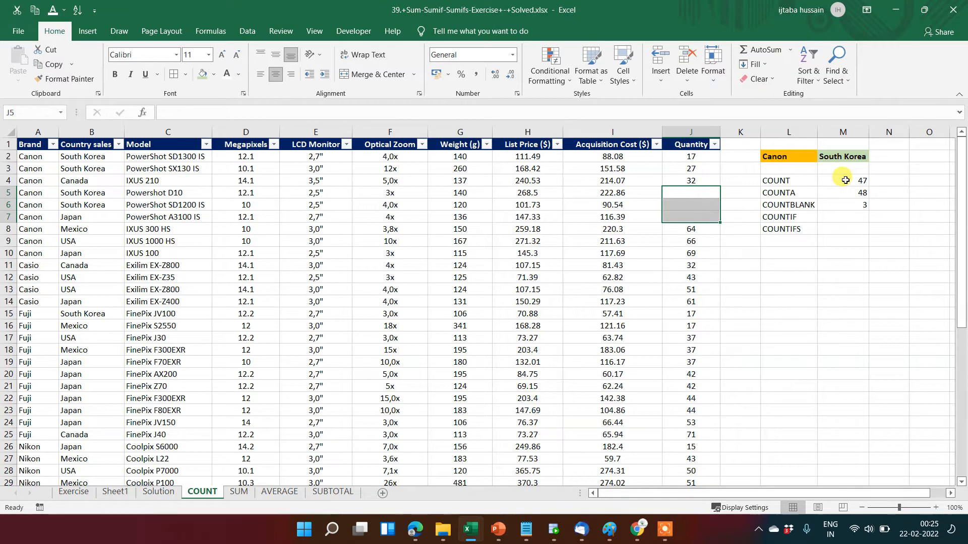
# Compare the COUNT, COUNTA and COUNTBLANK results in M4:M6.
pyautogui.click(863, 204)
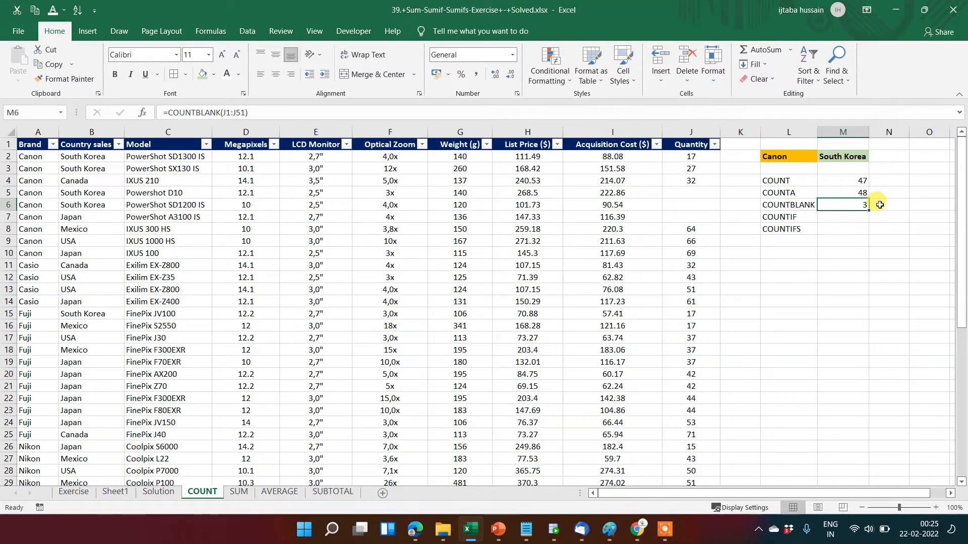
pyautogui.press('Up')
pyautogui.press('Up')
pyautogui.hotkey('shift', 'Down')
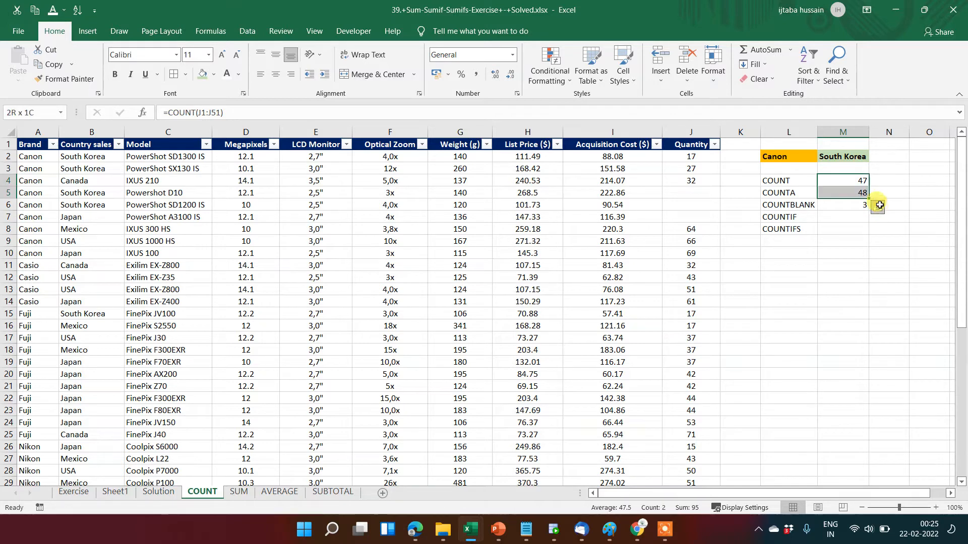
pyautogui.hotkey('shift', 'Down')
pyautogui.hotkey('shift', 'Up')
pyautogui.hotkey('shift', 'Up')
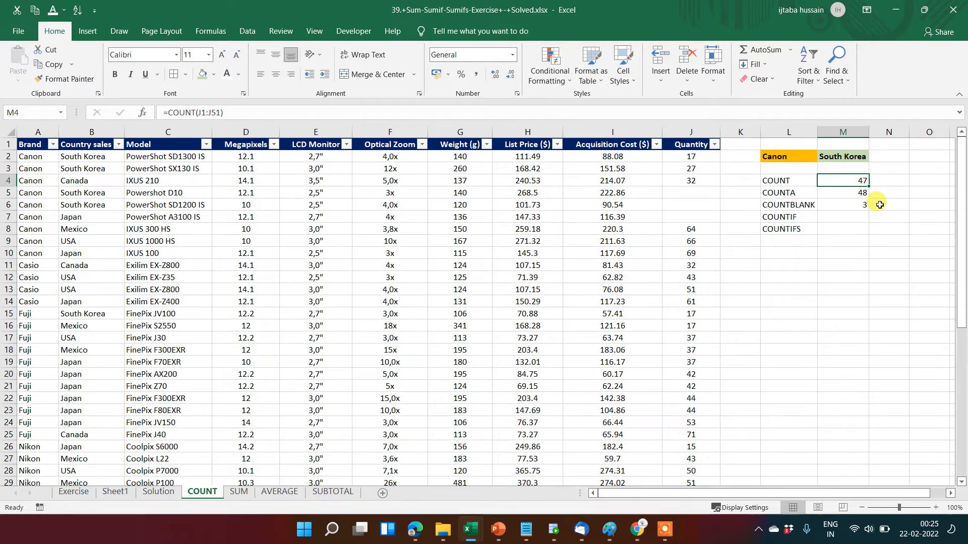
# Undo the clearing of J5:J7 and the COUNTBLANK formula, and clear the incomplete formula from M6.
pyautogui.press('Down')
pyautogui.press('Down')
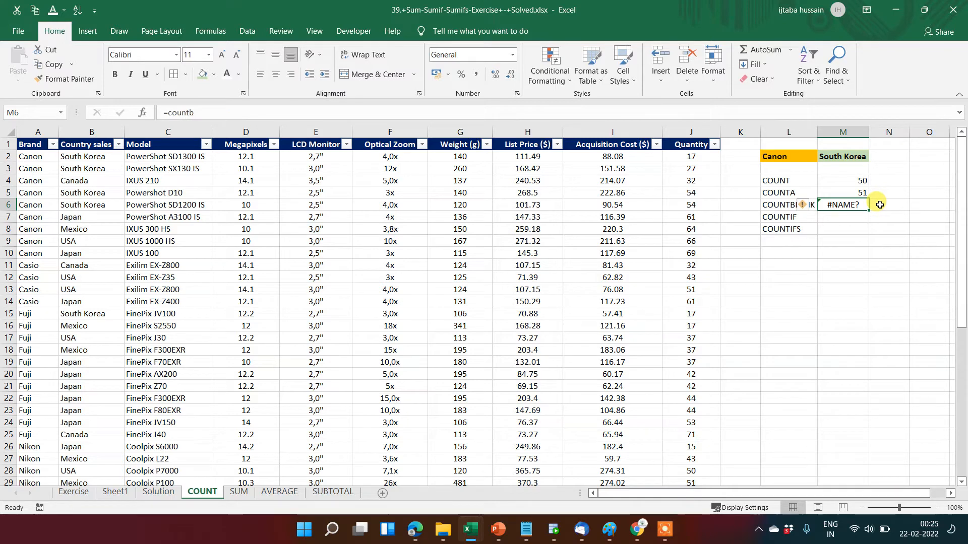
pyautogui.press('Delete')
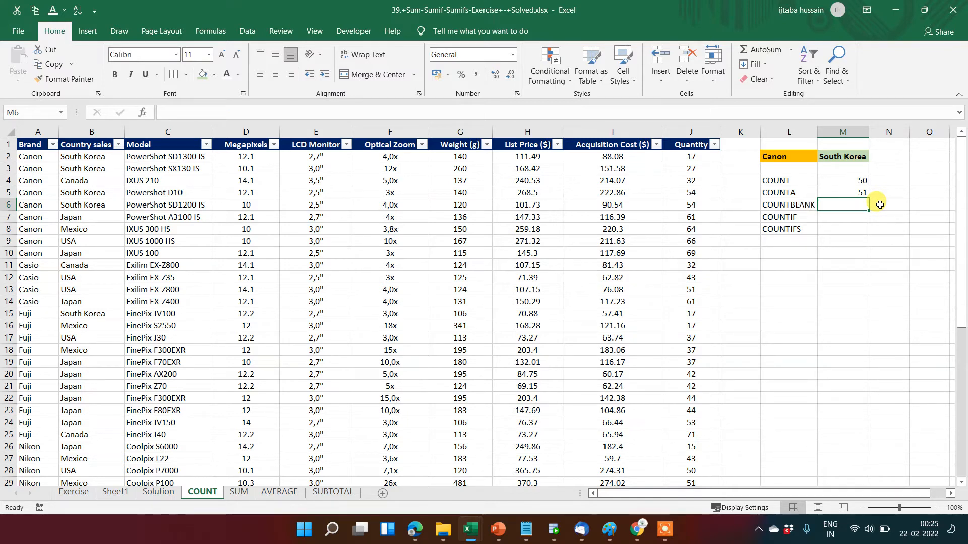
# Start a COUNTIF formula in M7 with the Brand column entries A2:A51 as its range.
pyautogui.press('Down')
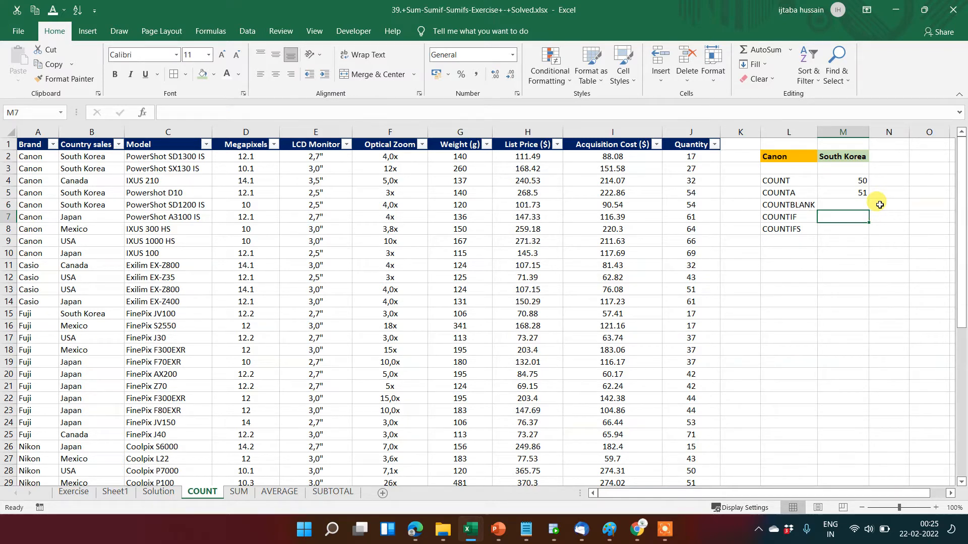
pyautogui.press('Left')
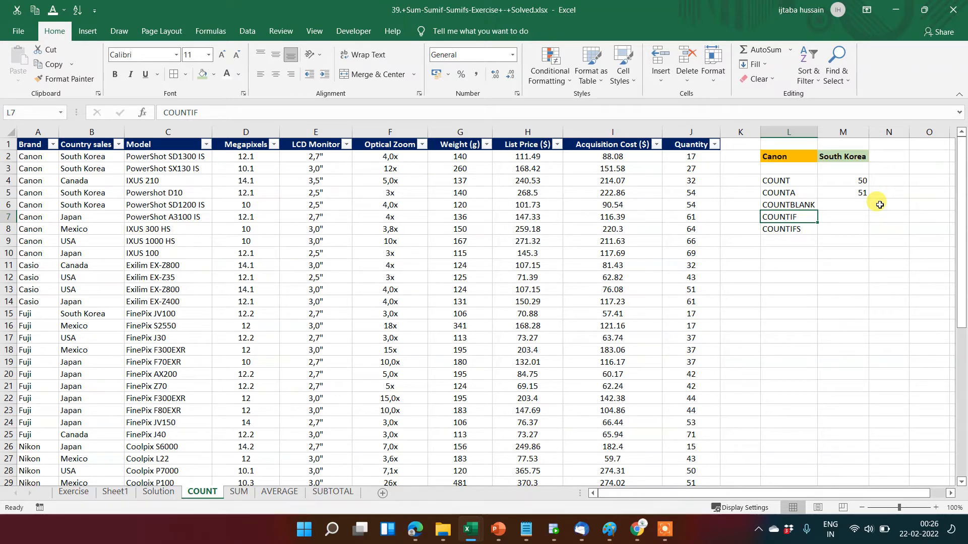
pyautogui.press('Right')
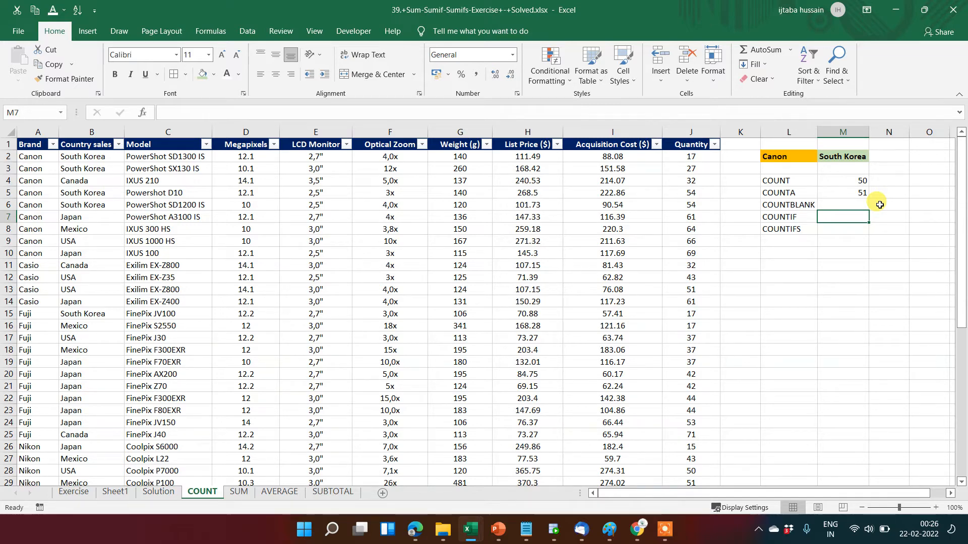
pyautogui.write('=countif')
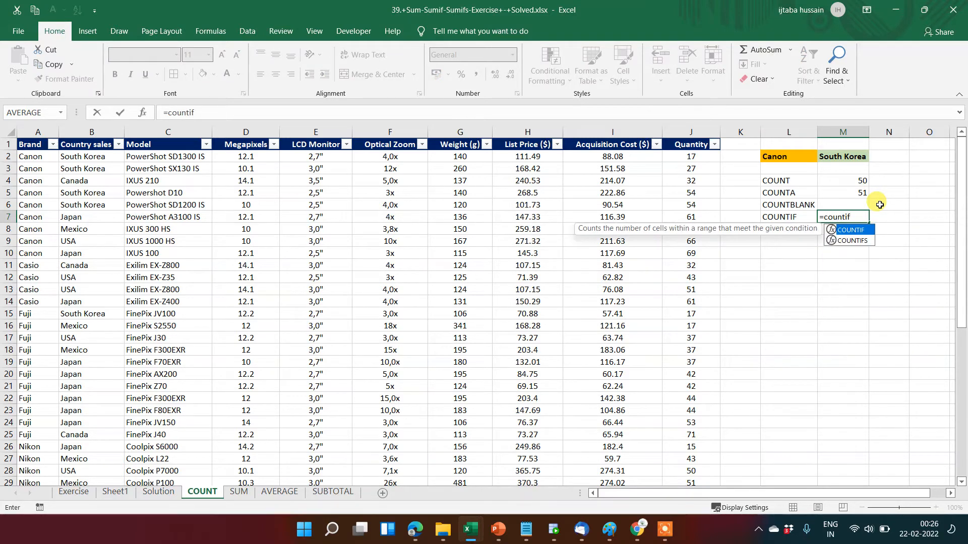
pyautogui.press('Tab')
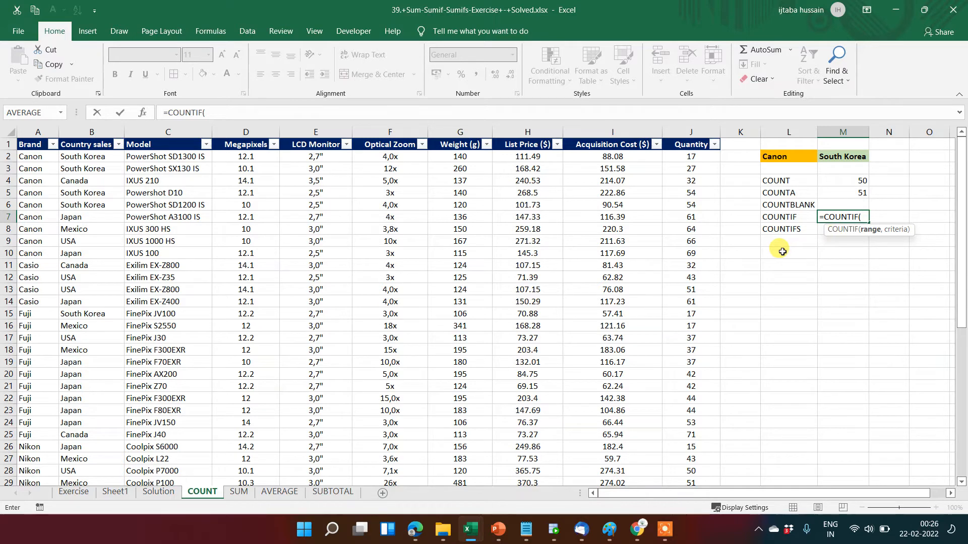
pyautogui.click(593, 215)
pyautogui.hotkey('ctrl', 'Up')
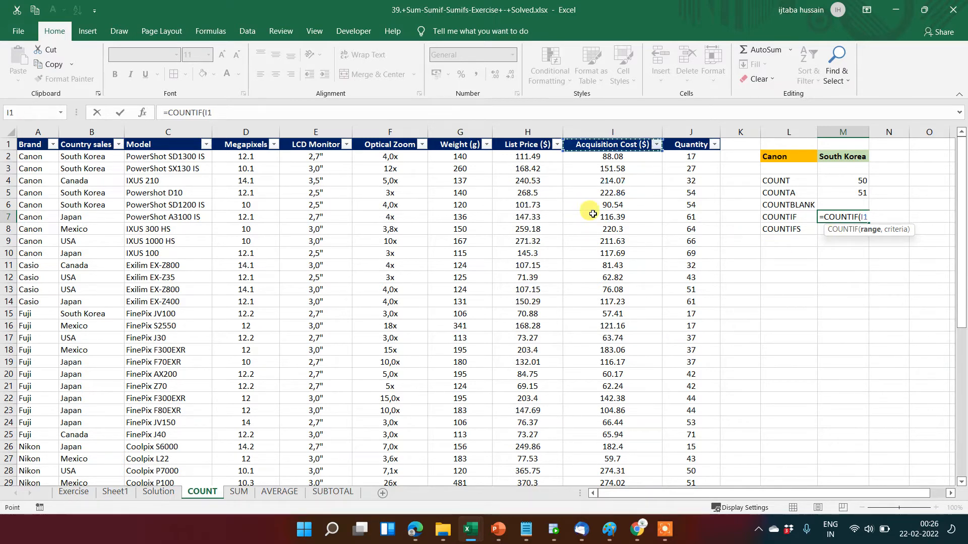
pyautogui.press('Down')
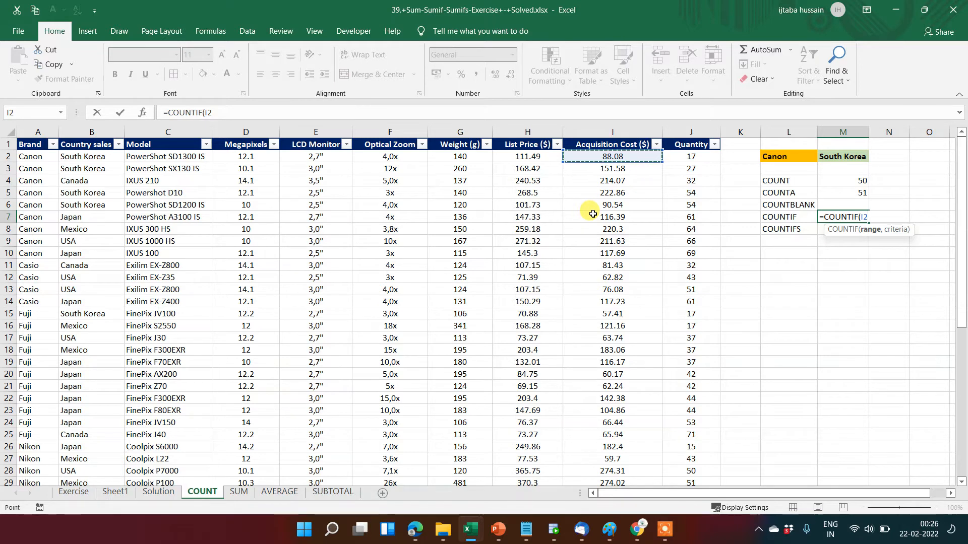
pyautogui.press('Left')
pyautogui.press('Left')
pyautogui.press('Left')
pyautogui.press('Left')
pyautogui.press('Left')
pyautogui.press('Left')
pyautogui.press('Left')
pyautogui.press('Left')
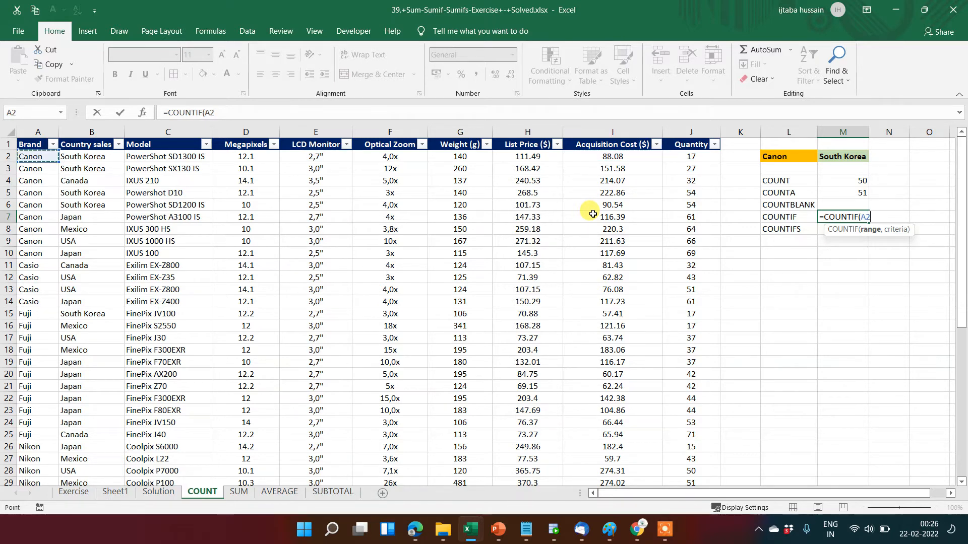
pyautogui.press('Up')
pyautogui.press('Down')
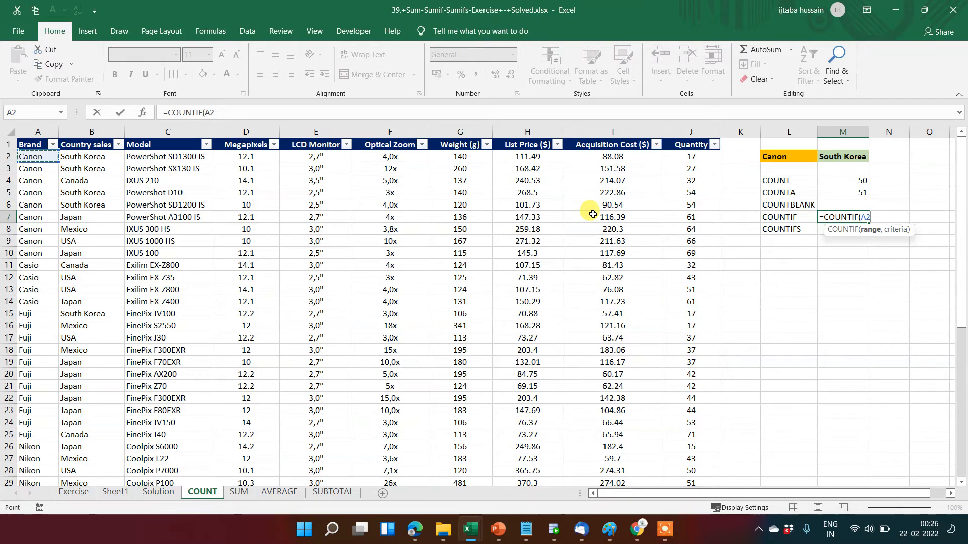
pyautogui.hotkey('ctrl', 'shift', 'Down')
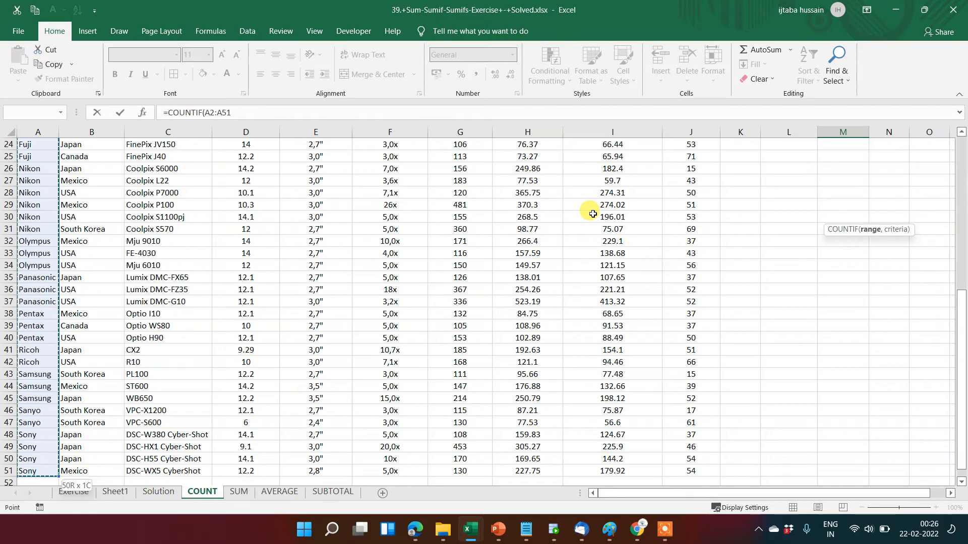
# Complete the COUNTIF formula in M7 with the brand in L2 as its criterion.
pyautogui.write(',')
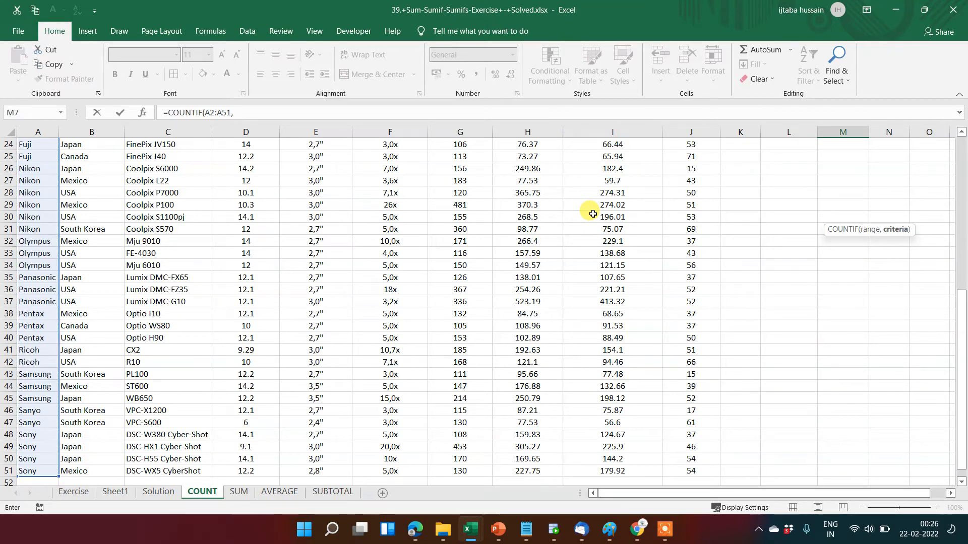
pyautogui.scroll(8, 716, 177)
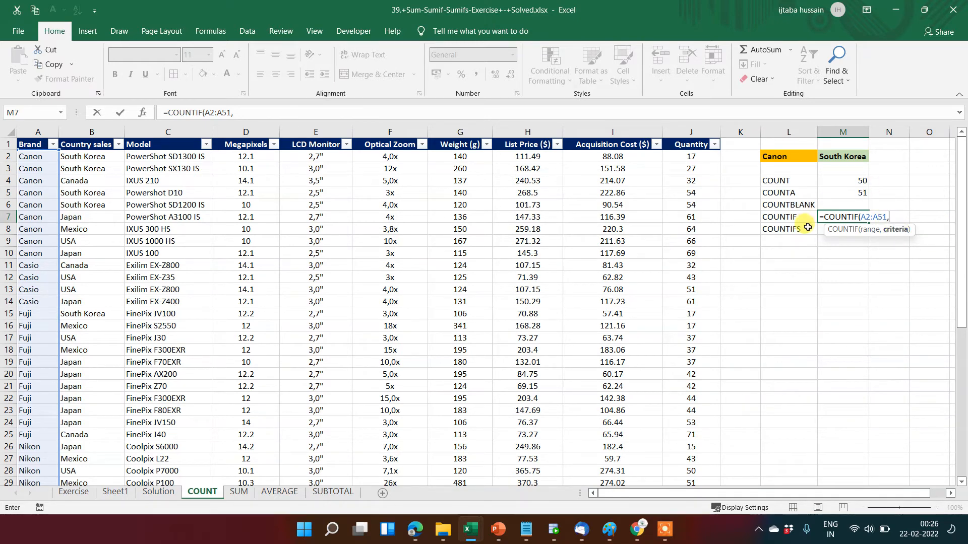
pyautogui.click(771, 157)
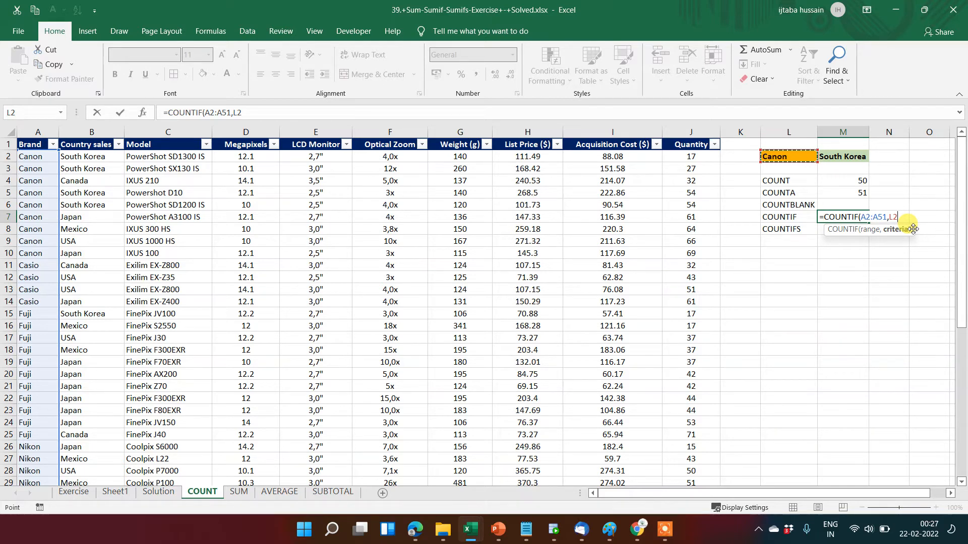
pyautogui.press('Return')
pyautogui.press('Up')
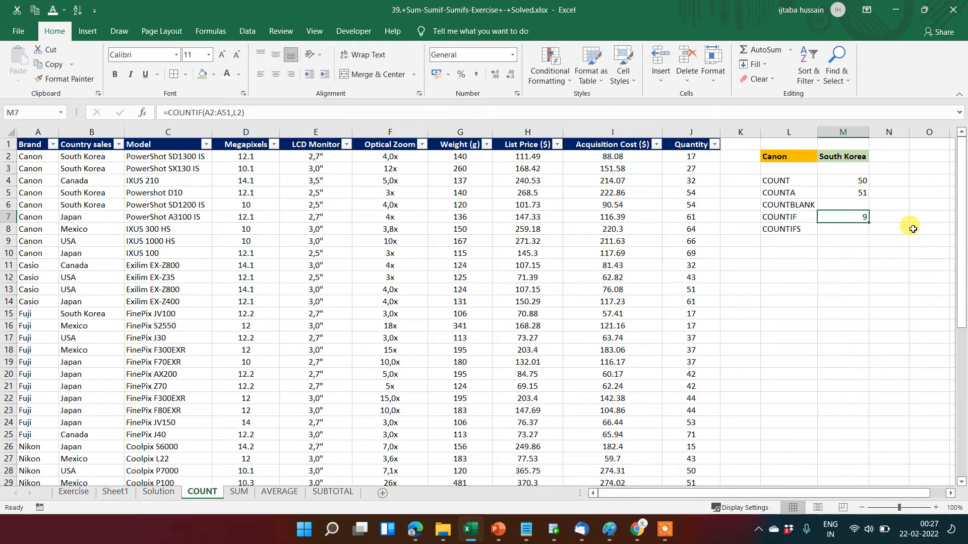
# Filter the Brand column to Canon only and select the filtered brand entries to check their count.
pyautogui.press('Left')
pyautogui.press('Right')
pyautogui.press('Left')
pyautogui.press('Up')
pyautogui.press('Up')
pyautogui.press('Up')
pyautogui.press('Up')
pyautogui.press('Up')
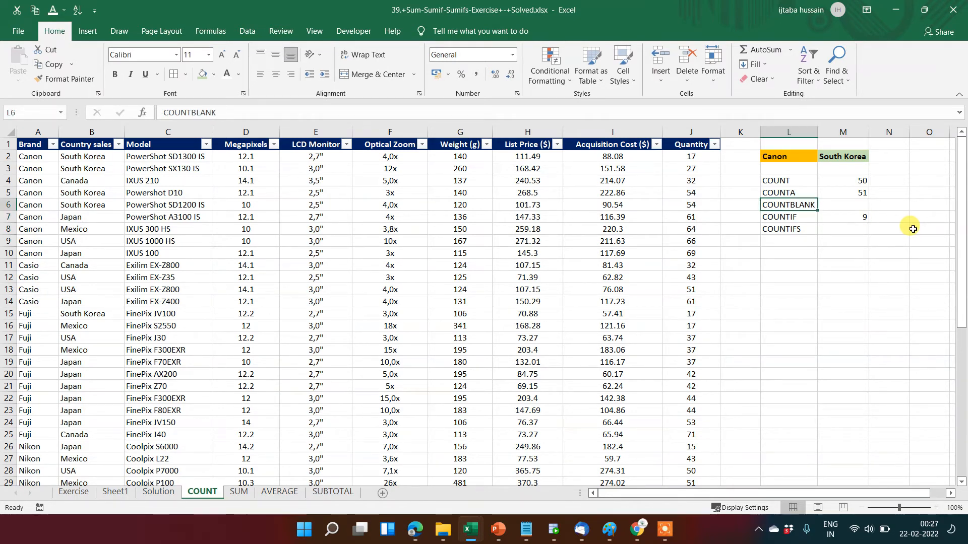
pyautogui.hotkey('ctrl', 'Left')
pyautogui.hotkey('ctrl', 'Left')
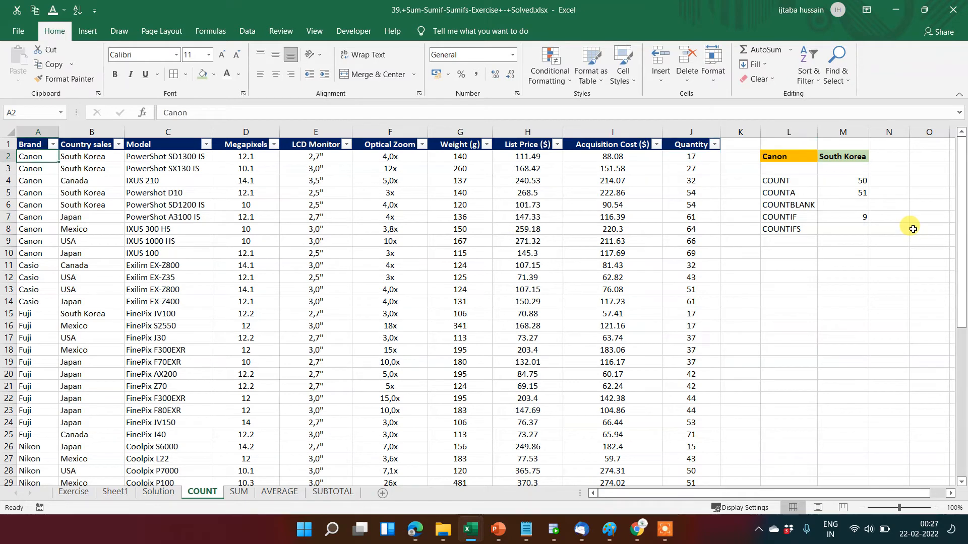
pyautogui.hotkey('ctrl', 'Down')
pyautogui.hotkey('ctrl', 'Up')
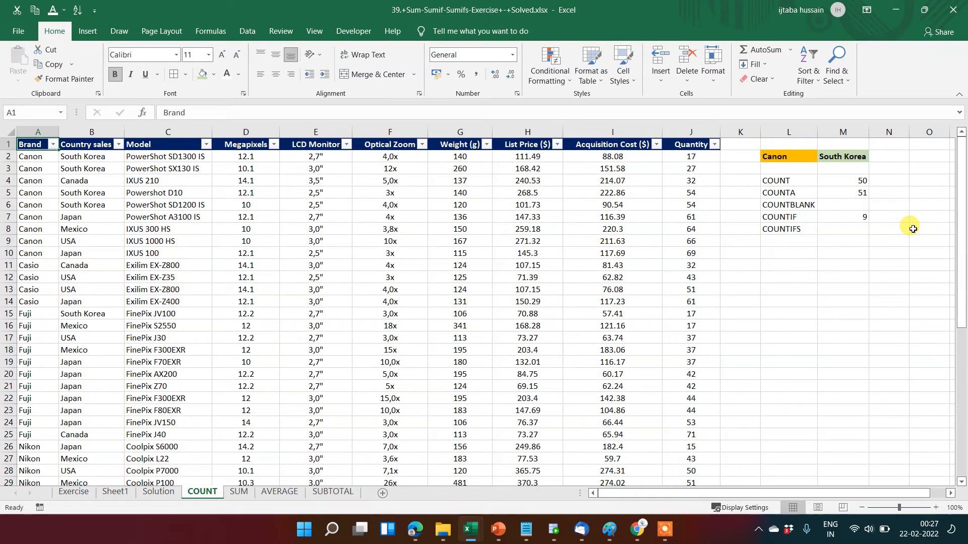
pyautogui.hotkey('alt', 'd')
pyautogui.press('p')
pyautogui.hotkey('alt', 'Down')
pyautogui.press('Down')
pyautogui.press('Down')
pyautogui.press('Down')
pyautogui.press('Down')
pyautogui.press('Down')
pyautogui.press('Down')
pyautogui.press('Down')
pyautogui.press('Up')
pyautogui.press('space')
pyautogui.press('Down')
pyautogui.press('space')
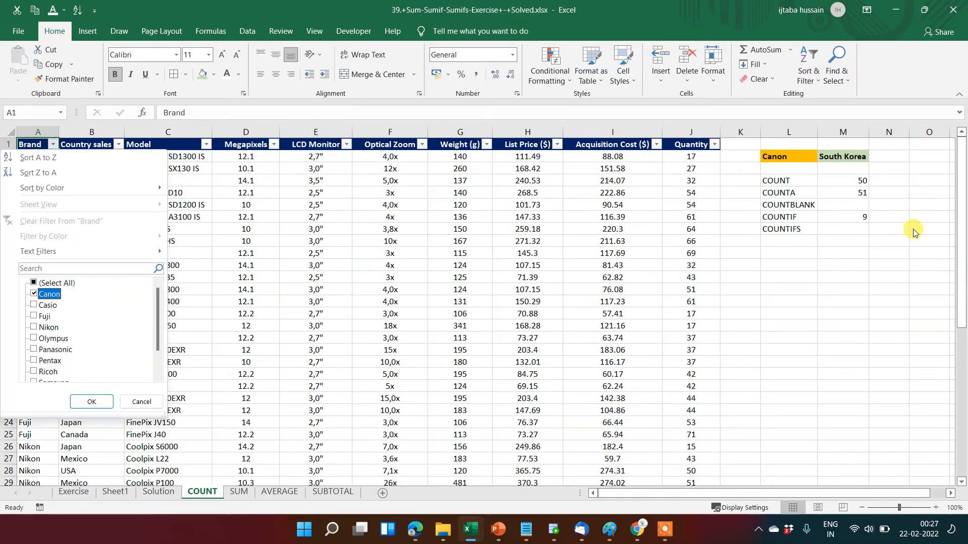
pyautogui.press('Return')
pyautogui.press('Down')
pyautogui.hotkey('ctrl', 'shift', 'Down')
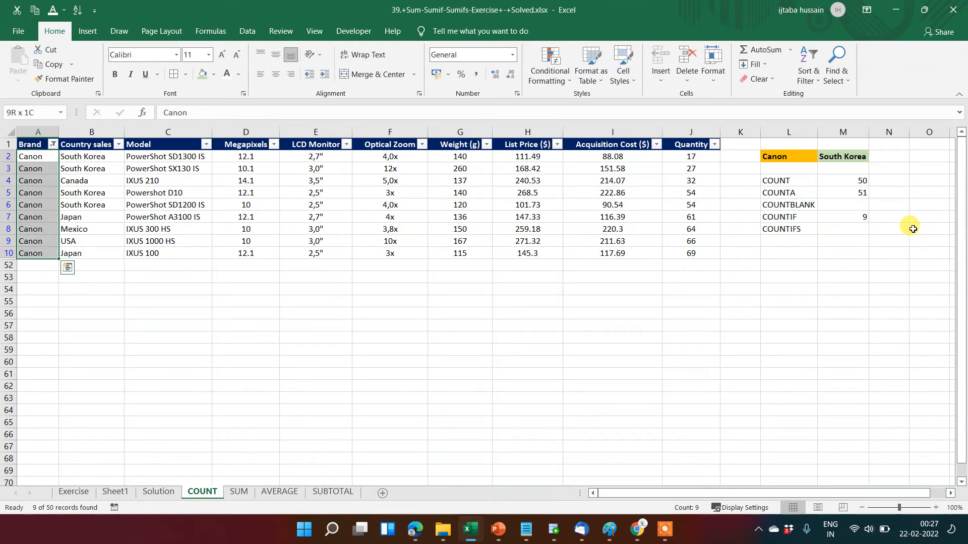
# Change the Brand filter from Canon to Fuji and select the filtered brand entries to check their count.
pyautogui.hotkey('ctrl', 'Home')
pyautogui.hotkey('alt', 'Down')
pyautogui.press('Down')
pyautogui.press('Down')
pyautogui.press('Down')
pyautogui.press('Down')
pyautogui.press('Down')
pyautogui.press('Down')
pyautogui.press('Down')
pyautogui.press('Down')
pyautogui.press('Down')
pyautogui.press('Down')
pyautogui.press('Down')
pyautogui.press('Down')
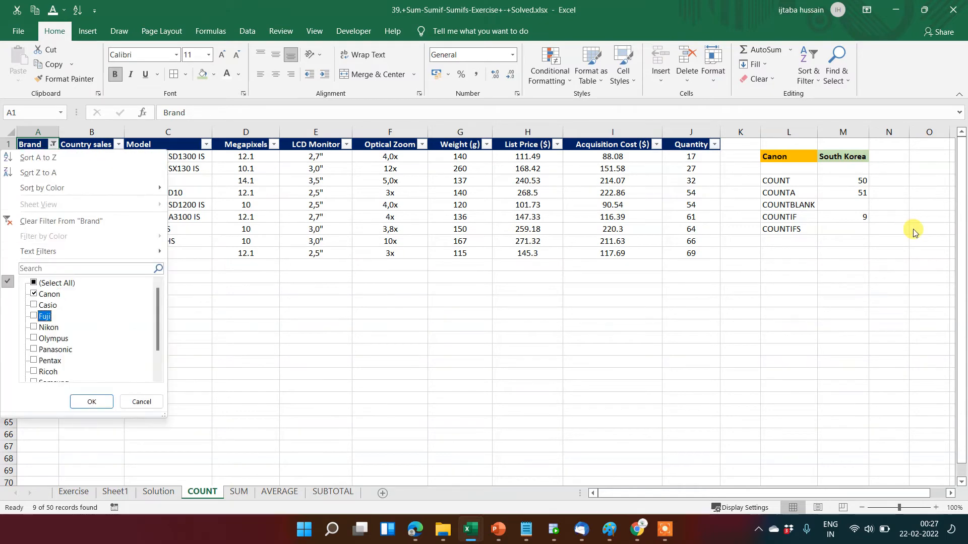
pyautogui.press('Up')
pyautogui.press('Up')
pyautogui.press('space')
pyautogui.press('Down')
pyautogui.press('Down')
pyautogui.press('space')
pyautogui.press('Return')
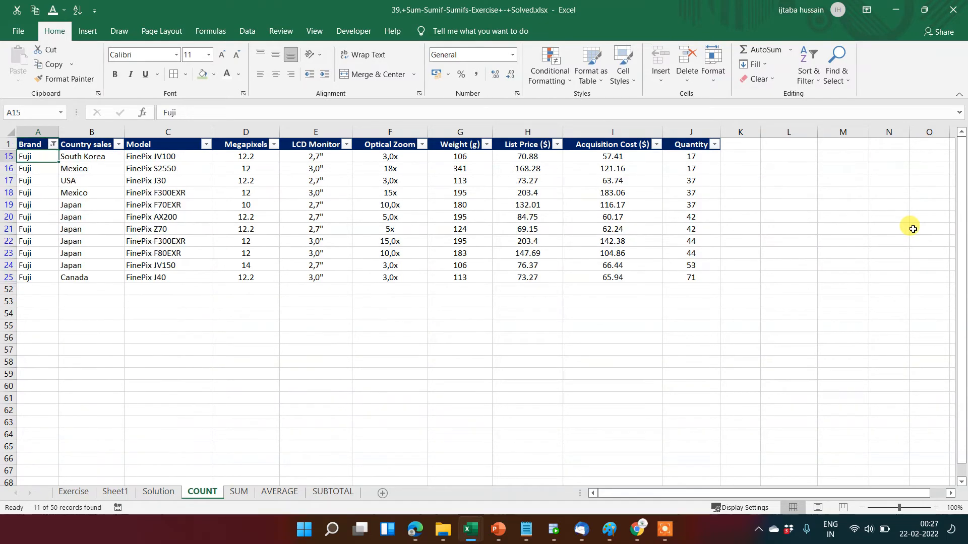
pyautogui.hotkey('ctrl', 'shift', 'Down')
pyautogui.hotkey('ctrl', 'Home')
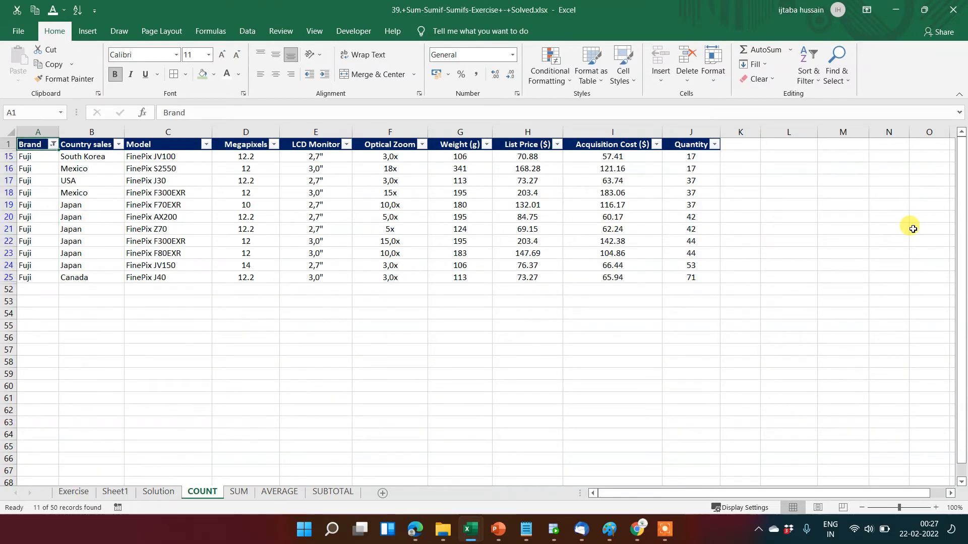
# Clear the Brand filter so all rows of the table are shown.
pyautogui.hotkey('alt', 'd')
pyautogui.press('f')
pyautogui.press('s')
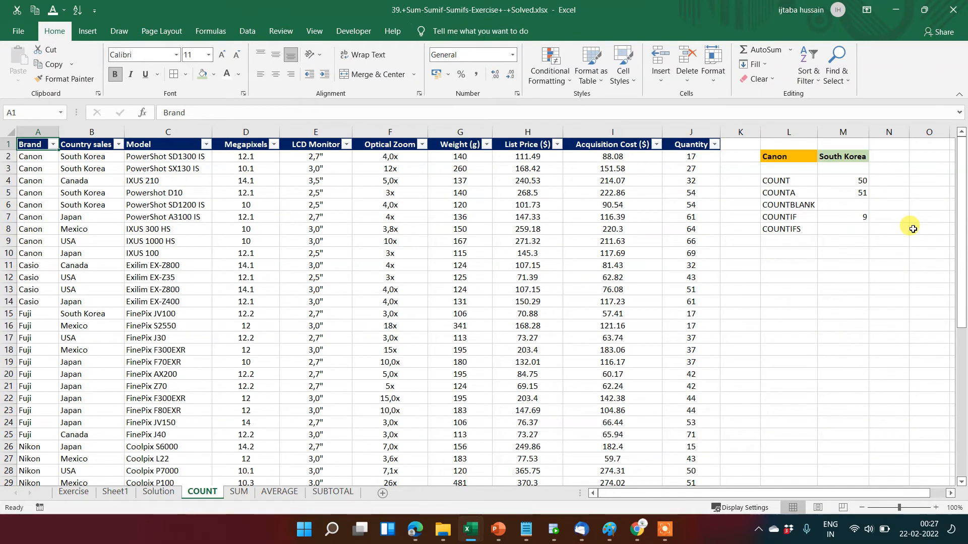
# Set the brand criterion in L2 to Fuji and check the COUNTIF result in M7.
pyautogui.press('Right')
pyautogui.press('Right')
pyautogui.press('Right')
pyautogui.press('Right')
pyautogui.press('Right')
pyautogui.press('Right')
pyautogui.press('Right')
pyautogui.press('Right')
pyautogui.press('Right')
pyautogui.press('Right')
pyautogui.press('Right')
pyautogui.press('Right')
pyautogui.press('Right')
pyautogui.press('Right')
pyautogui.press('Down')
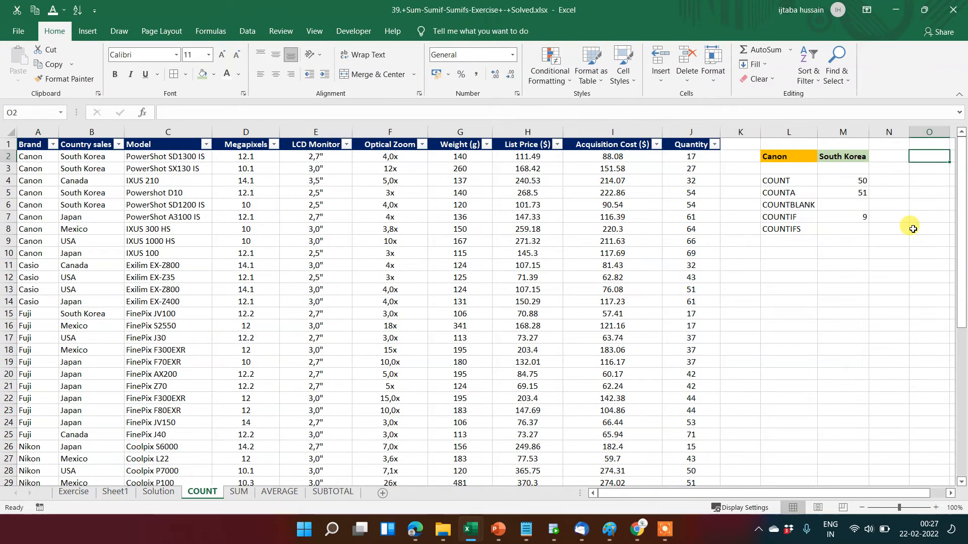
pyautogui.press('Left')
pyautogui.press('Left')
pyautogui.press('Left')
pyautogui.write('Fuji')
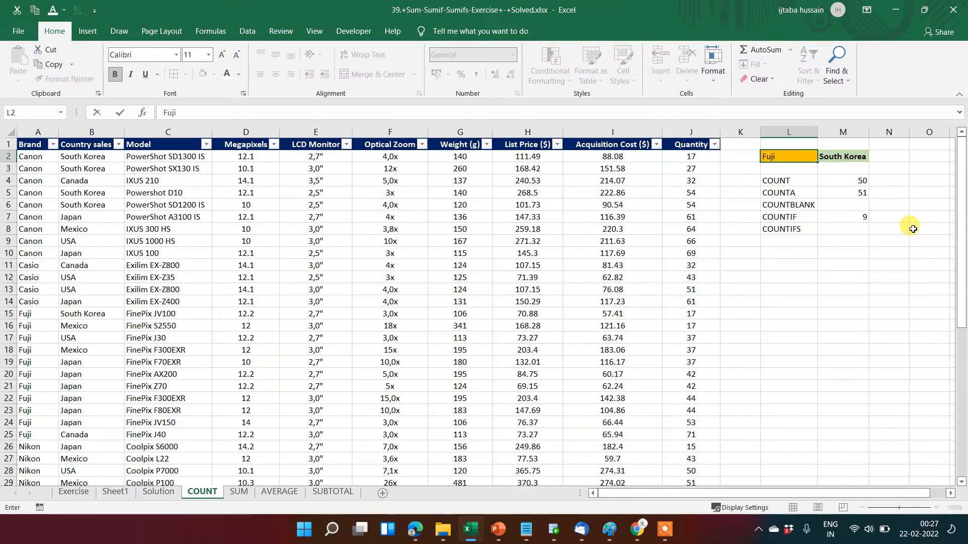
pyautogui.press('Return')
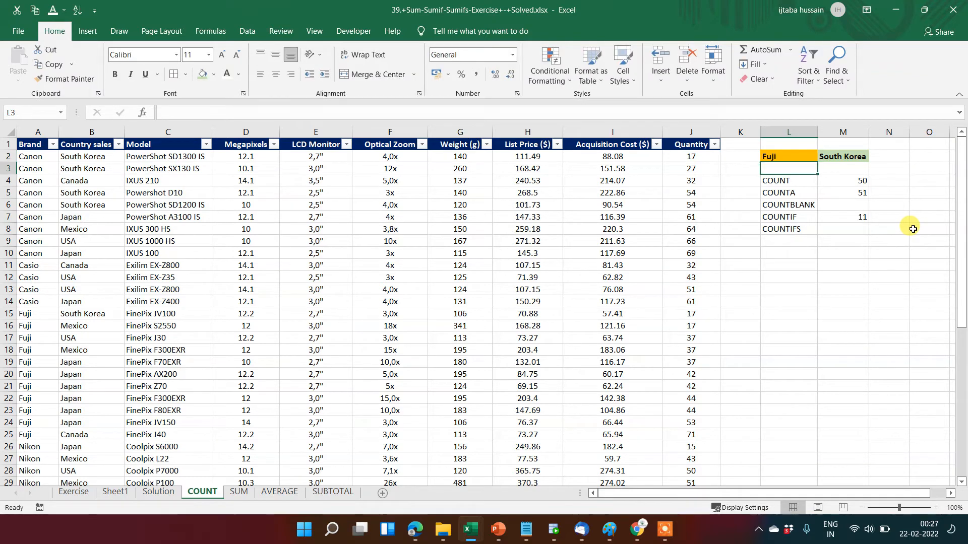
pyautogui.click(863, 218)
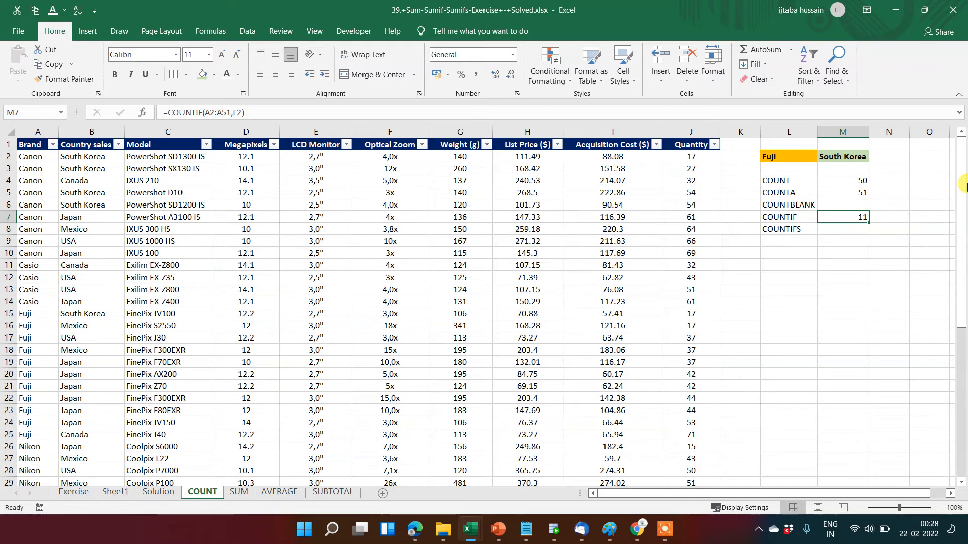
# Start a COUNTIFS formula in M8 with the Brand column entries A2:A51 as the first criteria range.
pyautogui.press('Down')
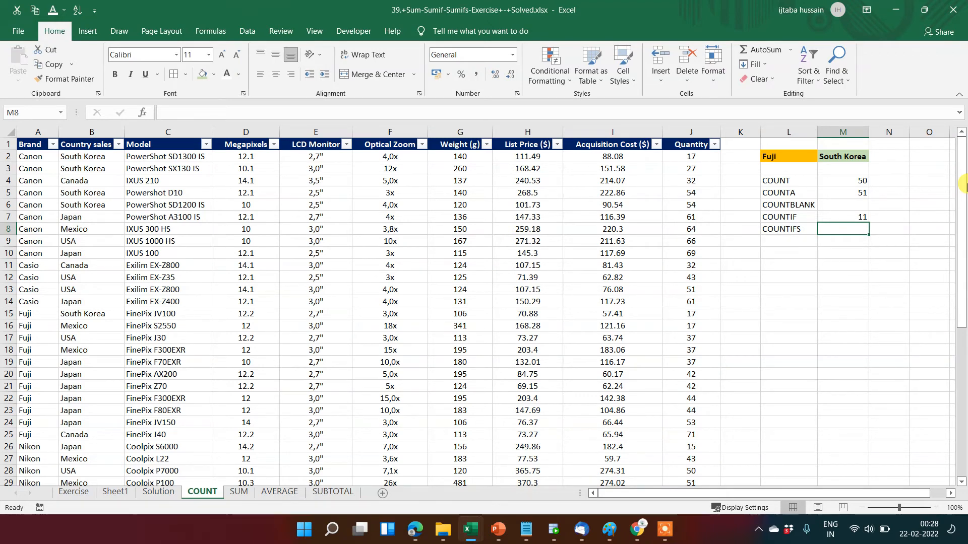
pyautogui.write('=co')
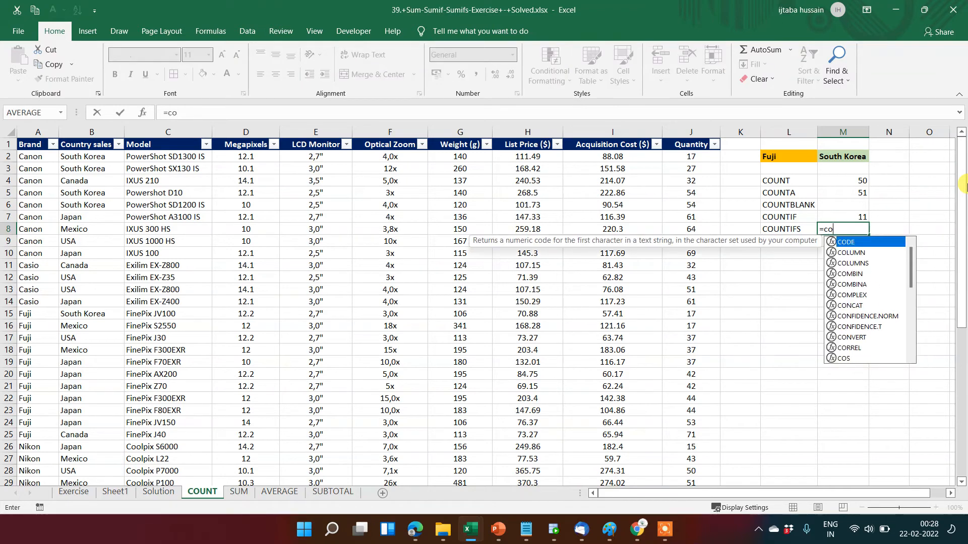
pyautogui.write('unt')
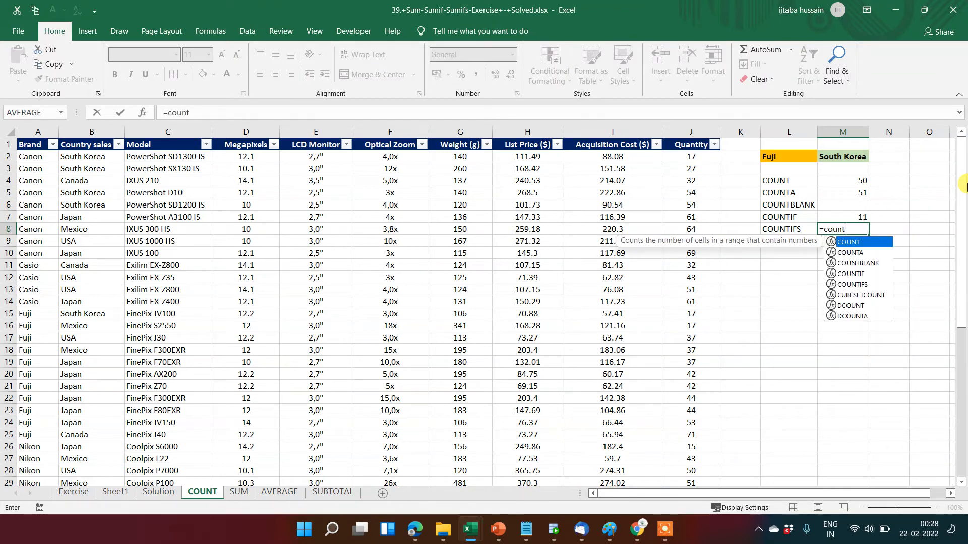
pyautogui.press('Down')
pyautogui.press('Down')
pyautogui.press('Down')
pyautogui.press('Down')
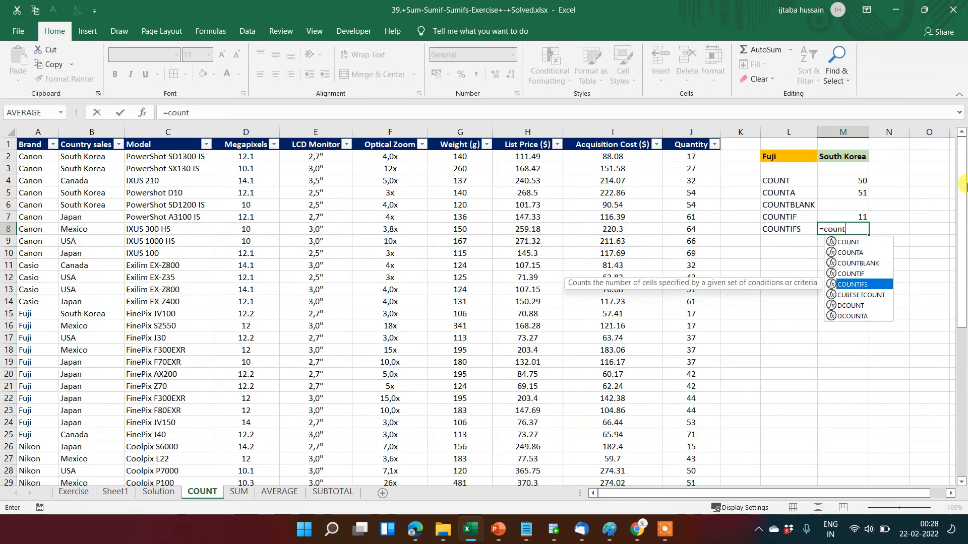
pyautogui.press('Tab')
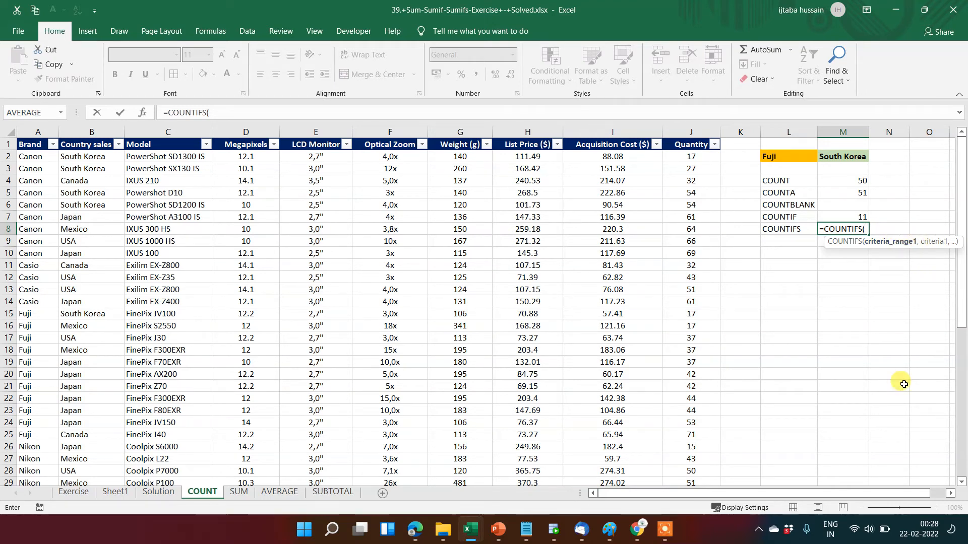
pyautogui.click(951, 494)
pyautogui.click(951, 493)
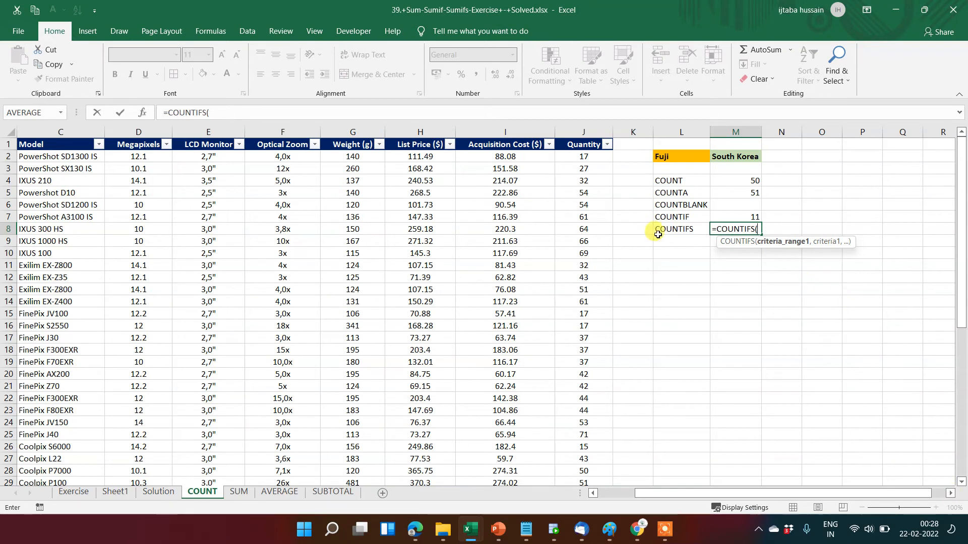
pyautogui.click(574, 177)
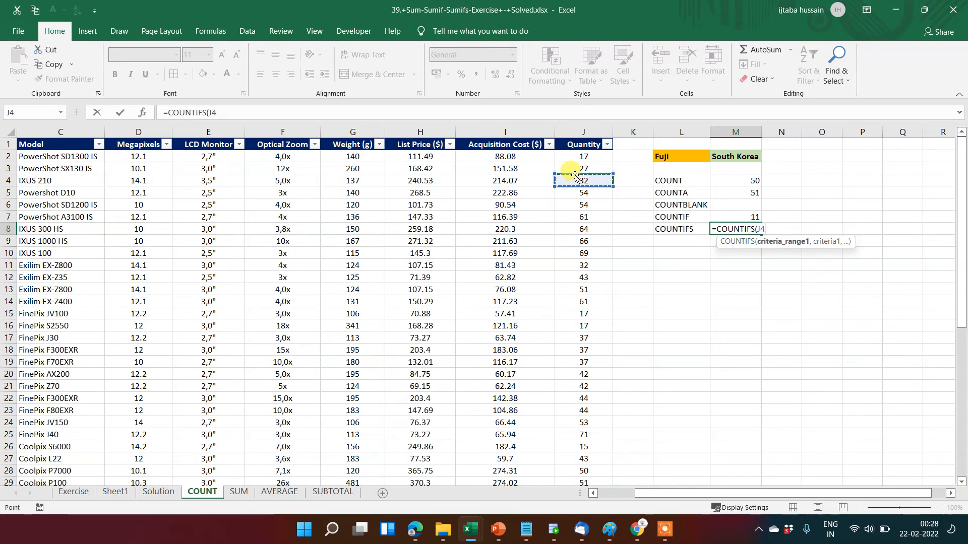
pyautogui.hotkey('ctrl', 'Down')
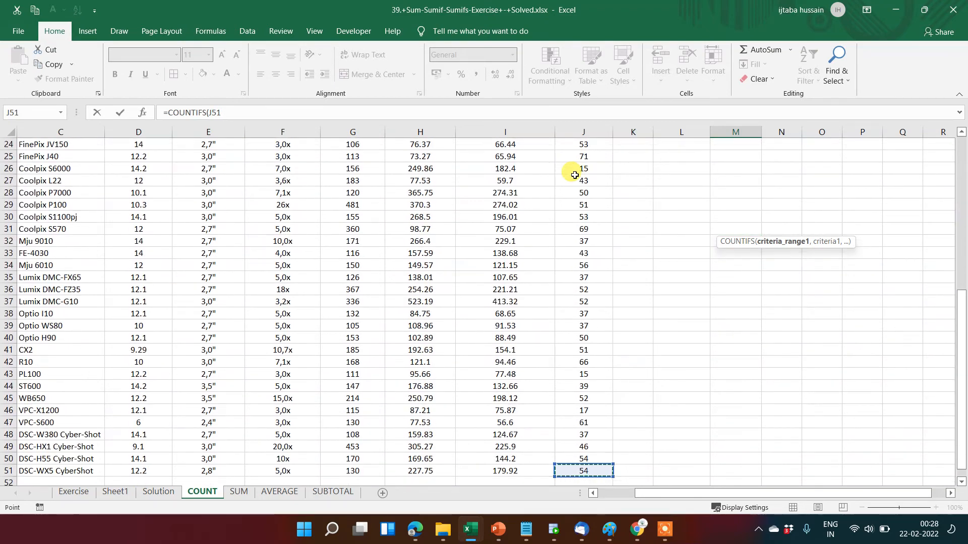
pyautogui.hotkey('ctrl', 'Up')
pyautogui.hotkey('ctrl', 'Left')
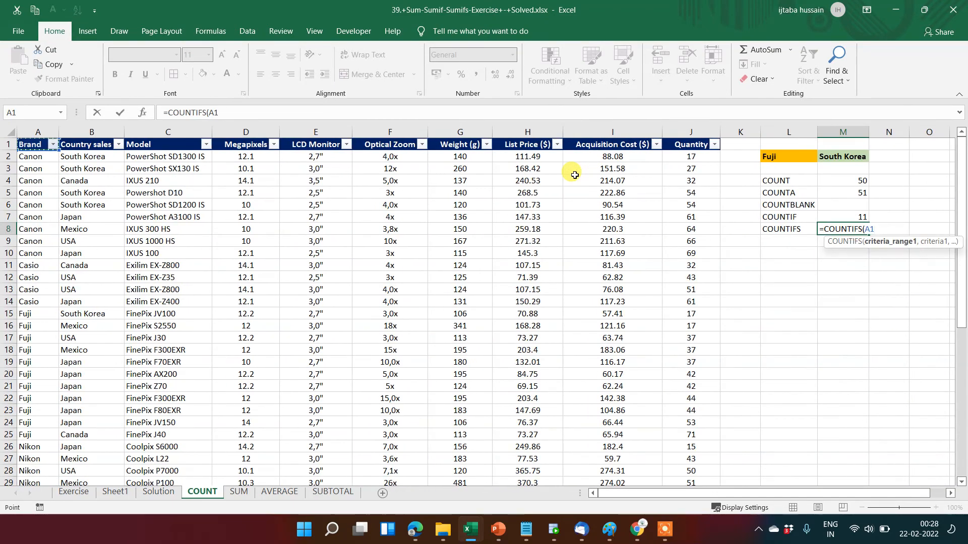
pyautogui.press('Down')
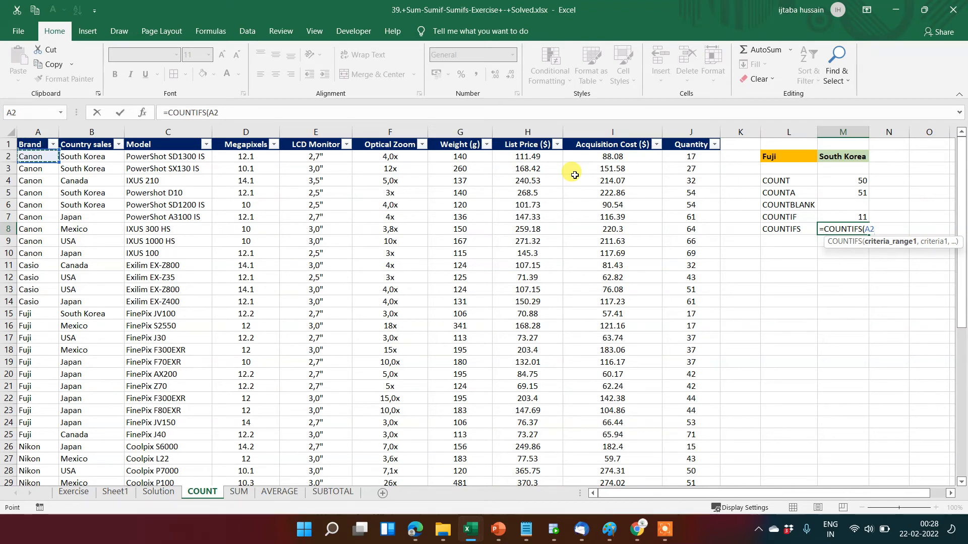
pyautogui.hotkey('ctrl', 'shift', 'Down')
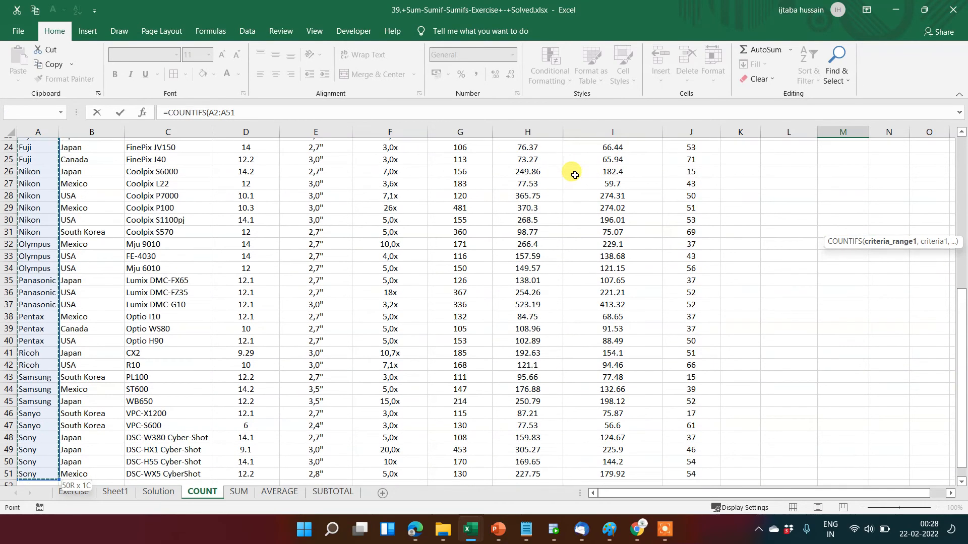
# Add the brand in L2 as the first criterion of the COUNTIFS formula.
pyautogui.write(',')
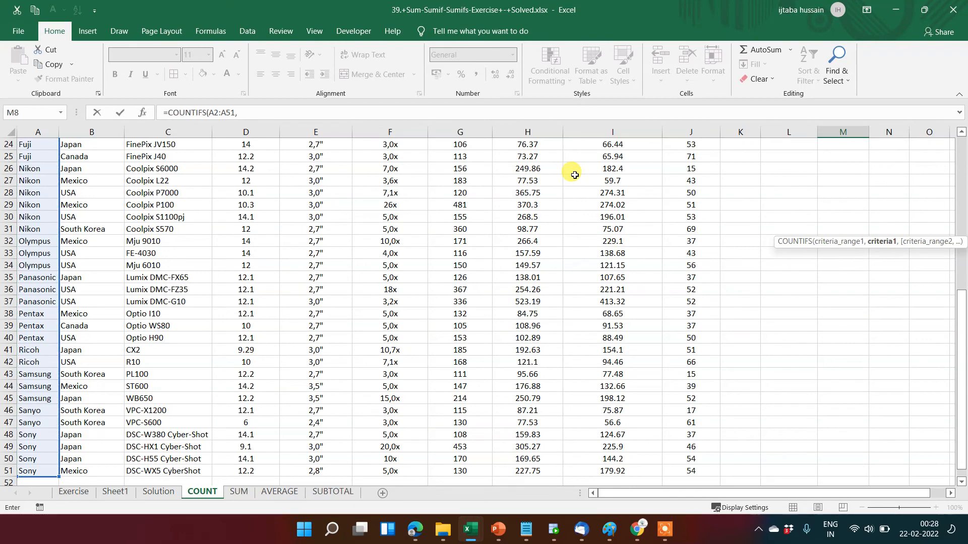
pyautogui.press('Up')
pyautogui.press('Up')
pyautogui.press('Up')
pyautogui.press('Up')
pyautogui.press('Up')
pyautogui.press('Up')
pyautogui.press('Up')
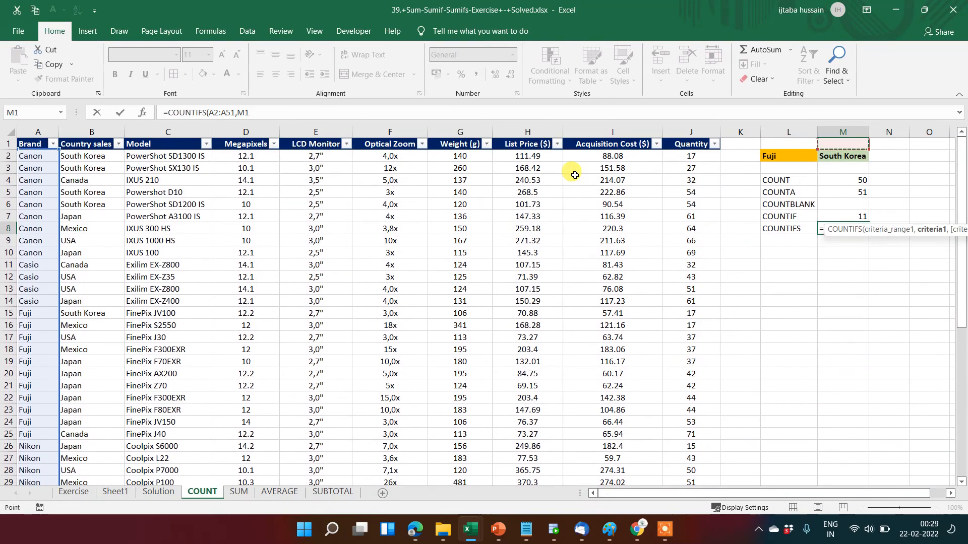
pyautogui.press('Left')
pyautogui.press('Left')
pyautogui.press('Down')
pyautogui.press('Right')
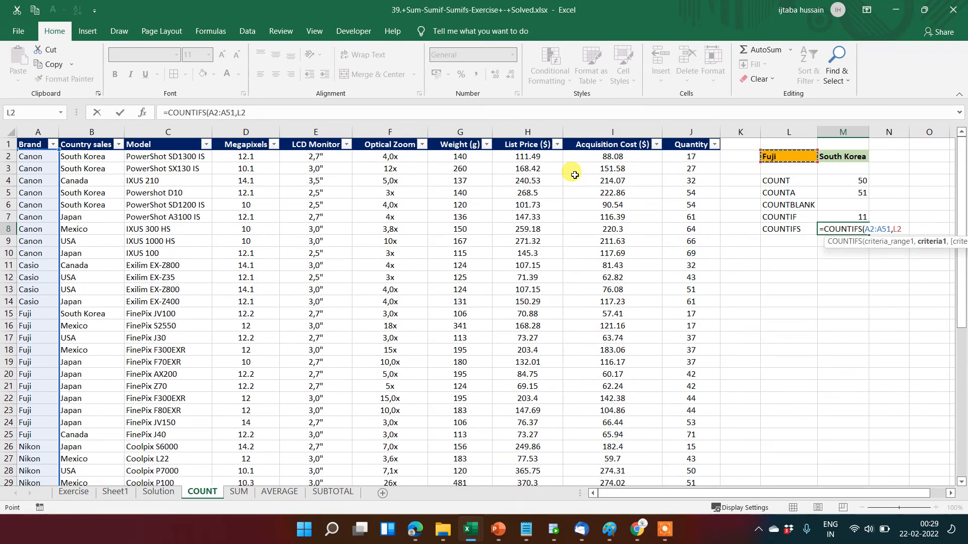
# Add the Country sales entries B2:B51 as the second criteria range of the COUNTIFS formula.
pyautogui.write(',')
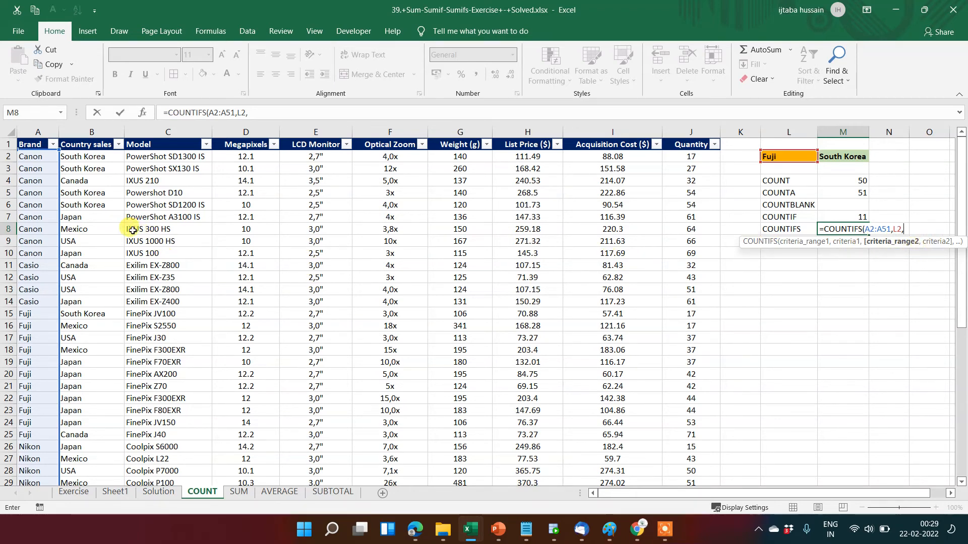
pyautogui.click(114, 233)
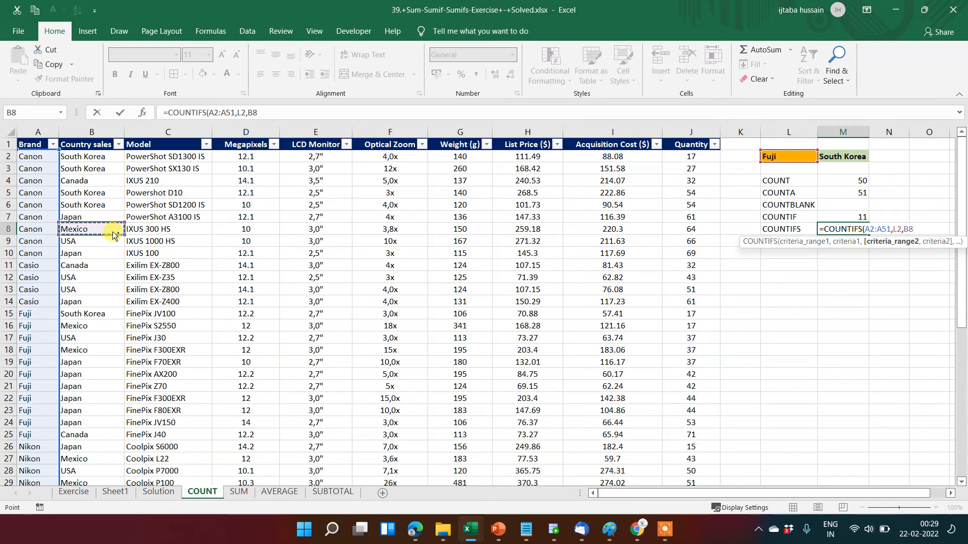
pyautogui.hotkey('ctrl', 'Up')
pyautogui.press('Down')
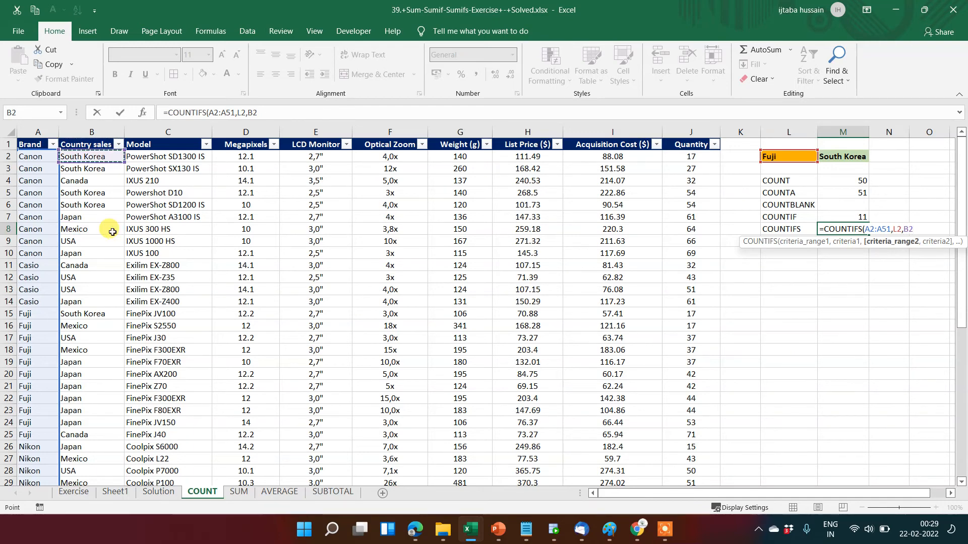
pyautogui.hotkey('ctrl', 'shift', 'Down')
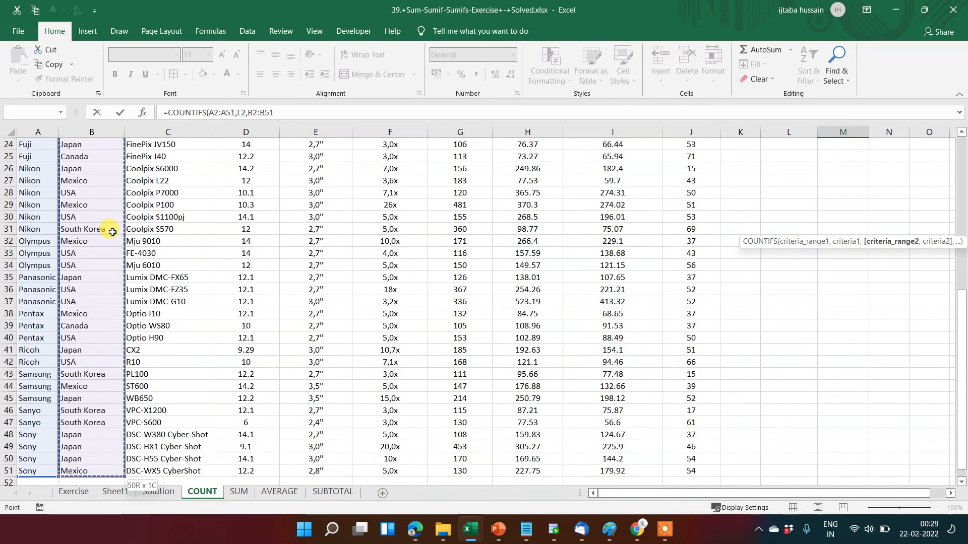
# Add the country in M2 as the second criterion and complete the COUNTIFS formula in M8.
pyautogui.write(',')
pyautogui.press('Up')
pyautogui.press('Up')
pyautogui.press('Up')
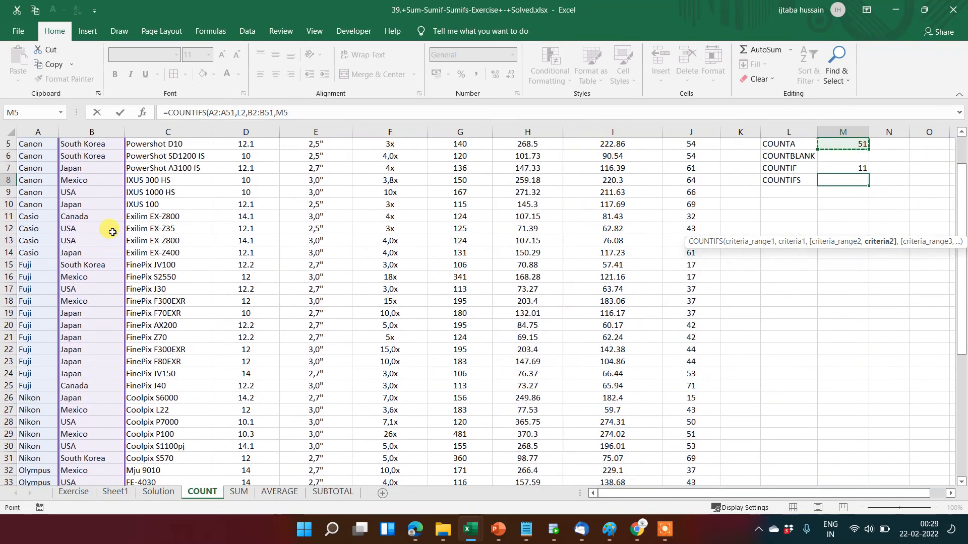
pyautogui.press('Up')
pyautogui.press('Up')
pyautogui.press('Up')
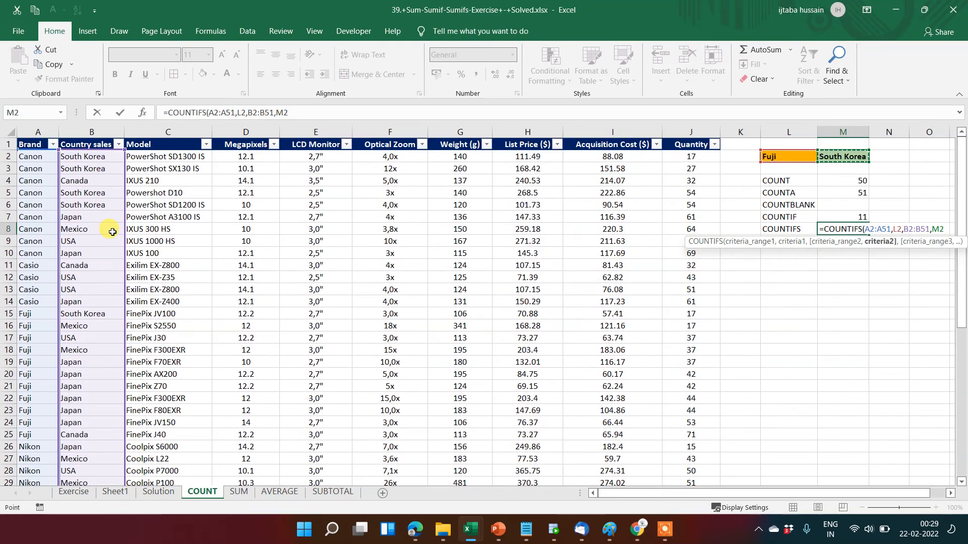
pyautogui.write(')')
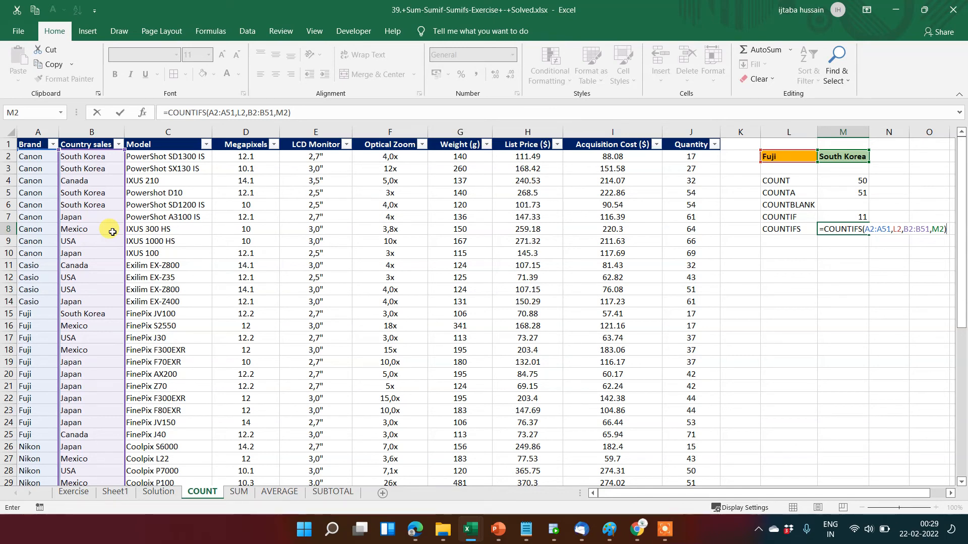
pyautogui.press('Return')
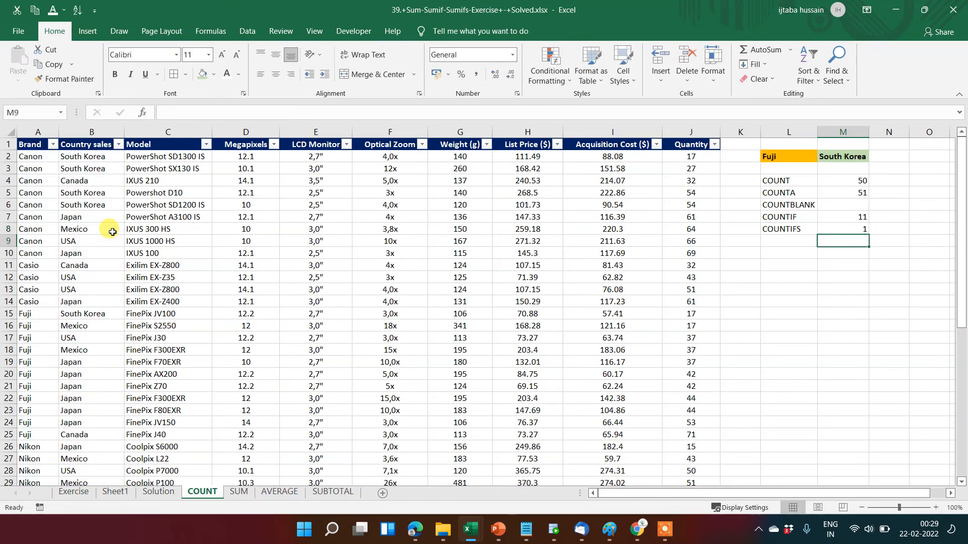
pyautogui.press('Up')
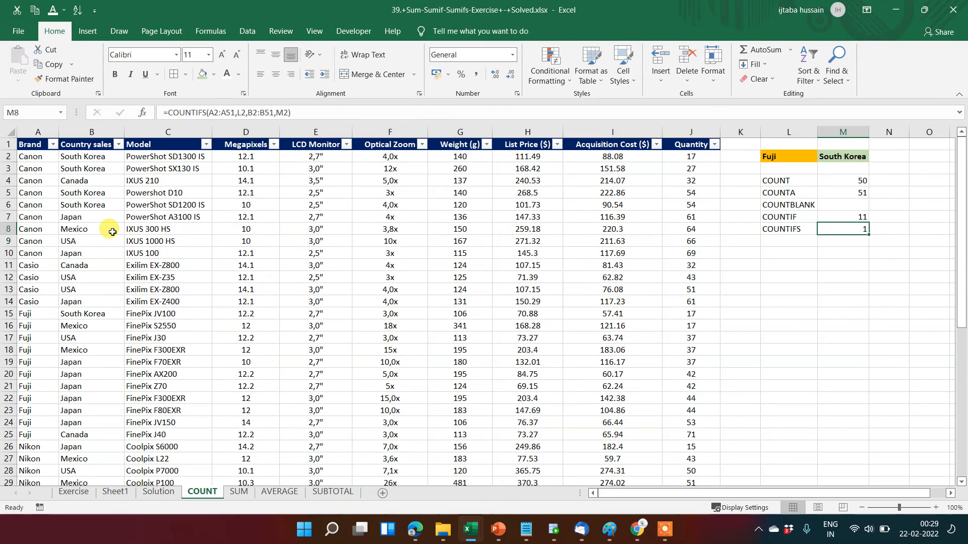
# Examine the Fuji and South Korea entry in A15:B15 to verify the COUNTIFS result against the table.
pyautogui.hotkey('ctrl', 'Left')
pyautogui.hotkey('ctrl', 'Left')
pyautogui.hotkey('ctrl', 'Left')
pyautogui.hotkey('ctrl', 'Up')
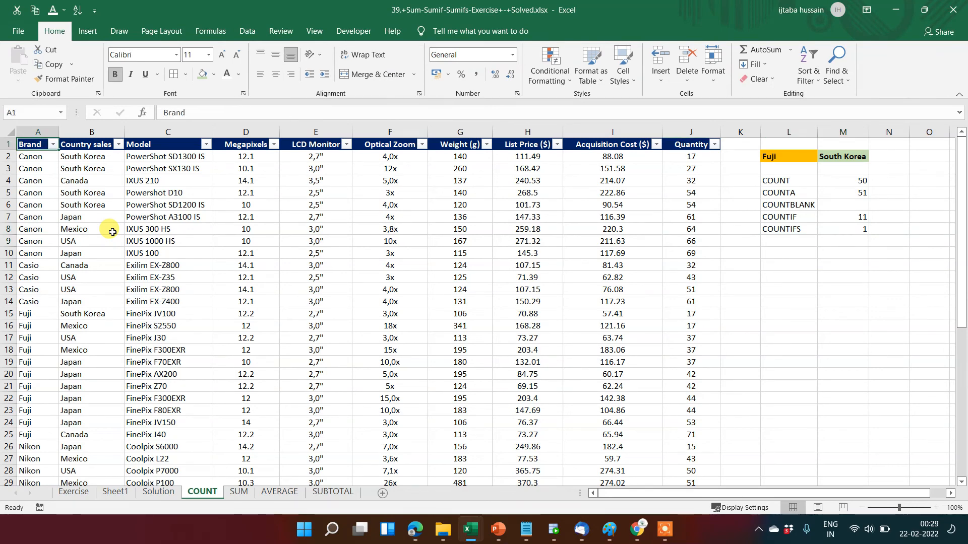
pyautogui.press('Down')
pyautogui.press('Down')
pyautogui.press('Down')
pyautogui.press('Down')
pyautogui.press('Down')
pyautogui.press('Down')
pyautogui.press('Down')
pyautogui.press('Down')
pyautogui.press('Down')
pyautogui.press('Down')
pyautogui.press('Down')
pyautogui.press('Down')
pyautogui.press('Down')
pyautogui.press('Down')
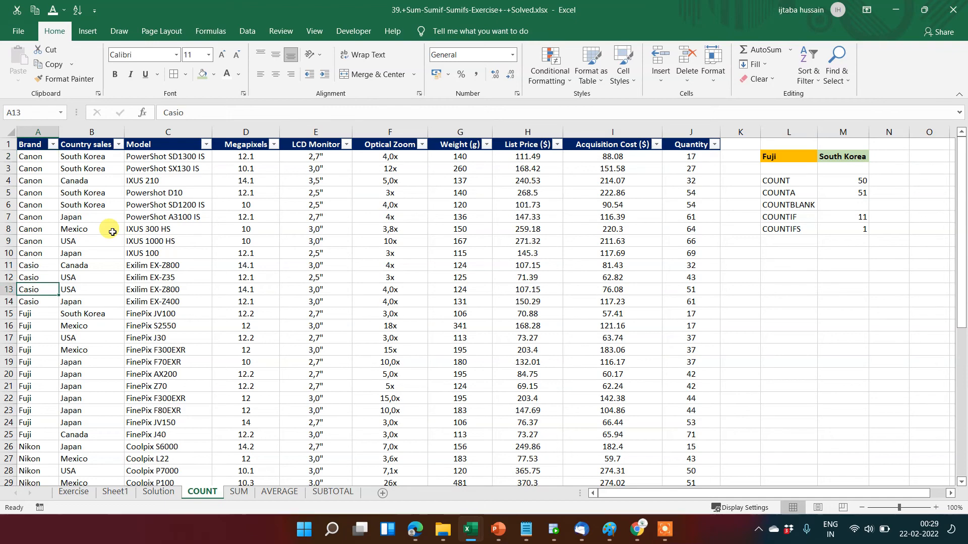
pyautogui.hotkey('shift', 'Down')
pyautogui.hotkey('shift', 'Right')
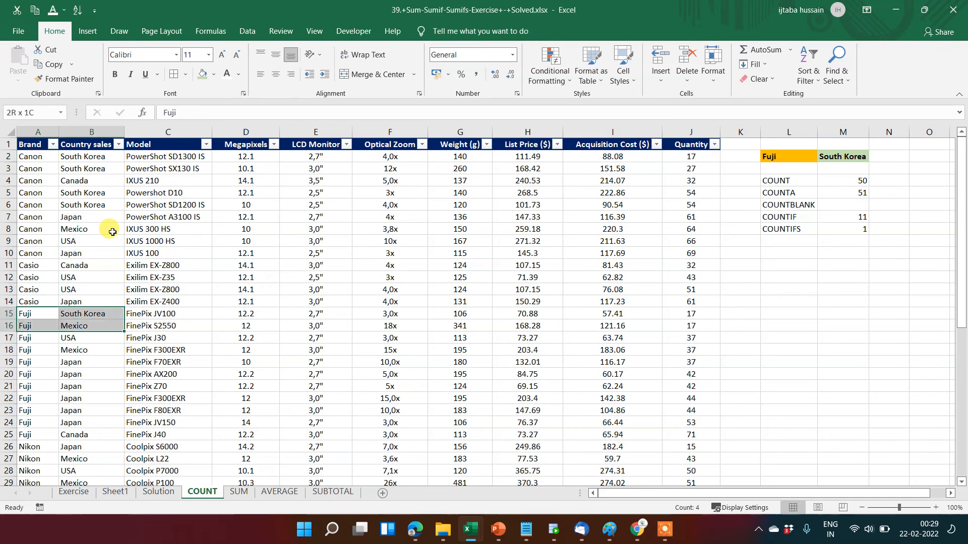
pyautogui.hotkey('shift', 'Up')
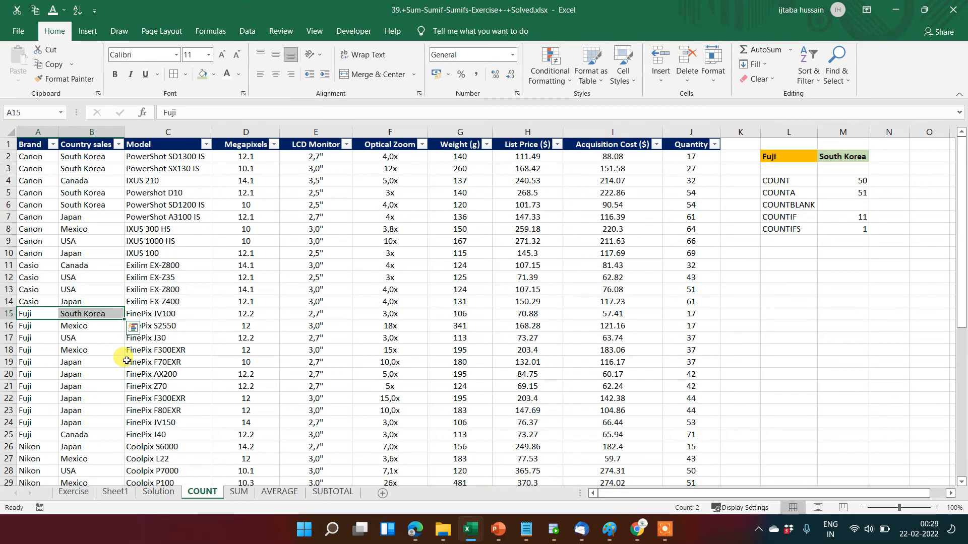
# Copy Japan from B19 into the country criterion M2 as values only and check the COUNTIFS result in M8.
pyautogui.click(107, 362)
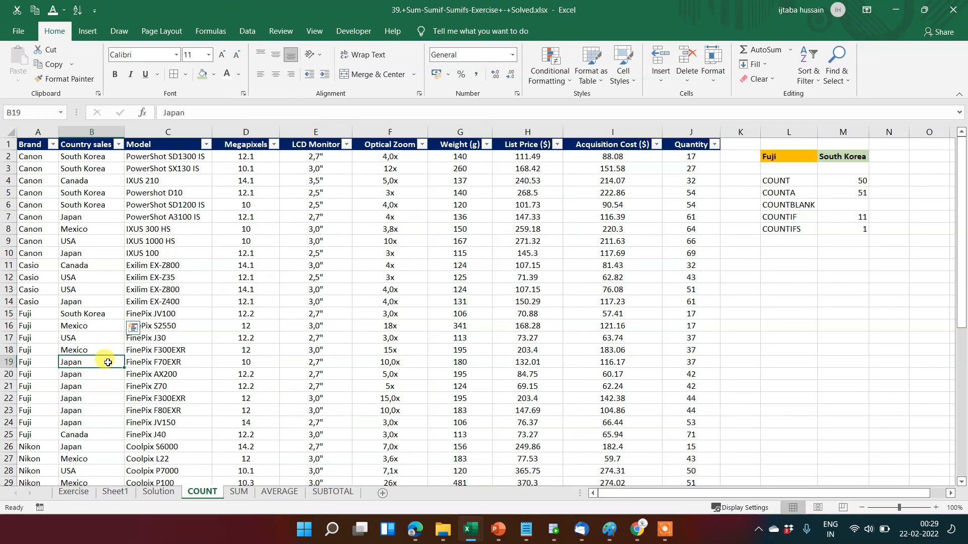
pyautogui.hotkey('ctrl', 'c')
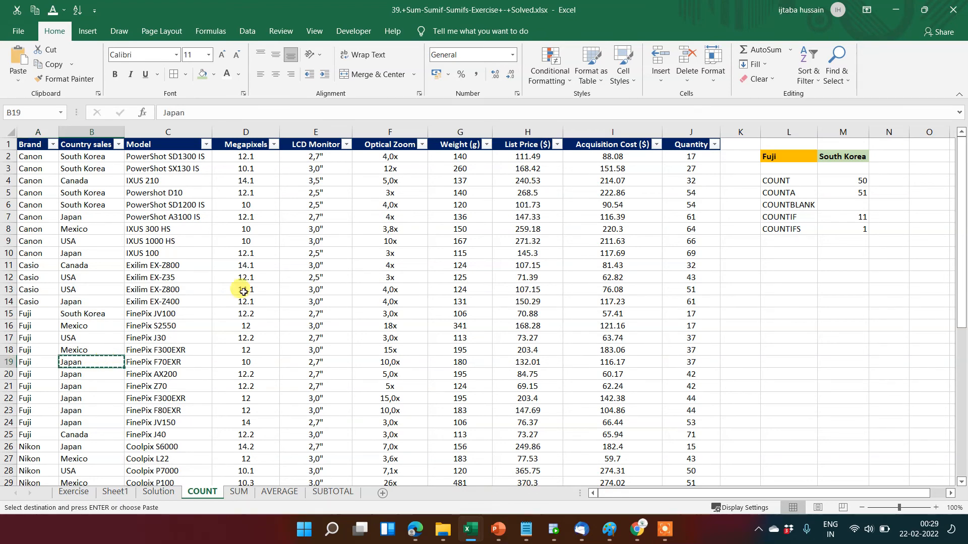
pyautogui.click(829, 155)
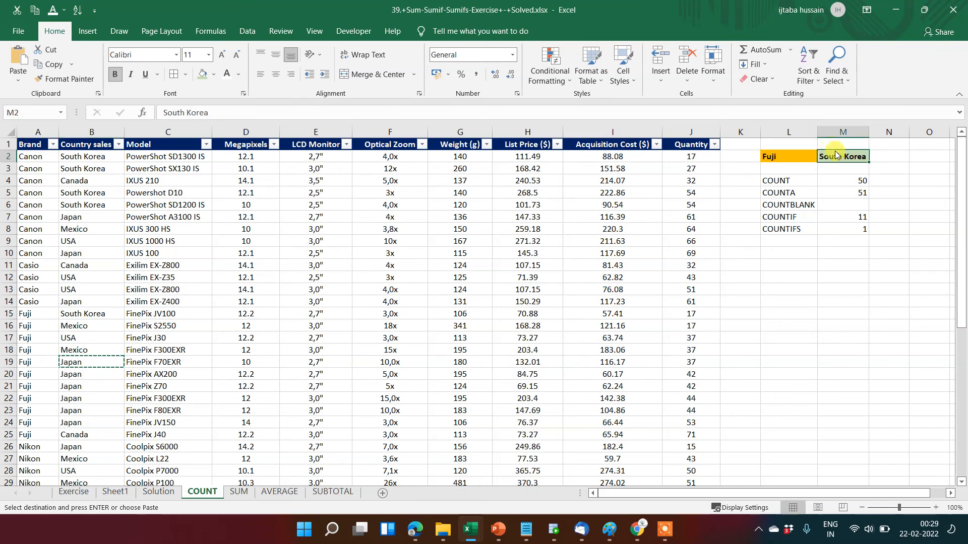
pyautogui.rightClick(836, 156)
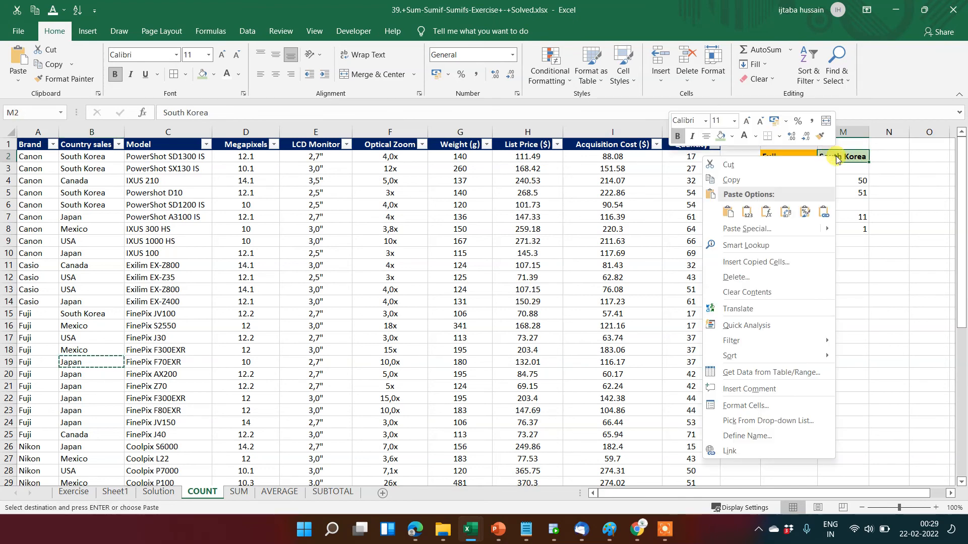
pyautogui.click(767, 233)
pyautogui.press('v')
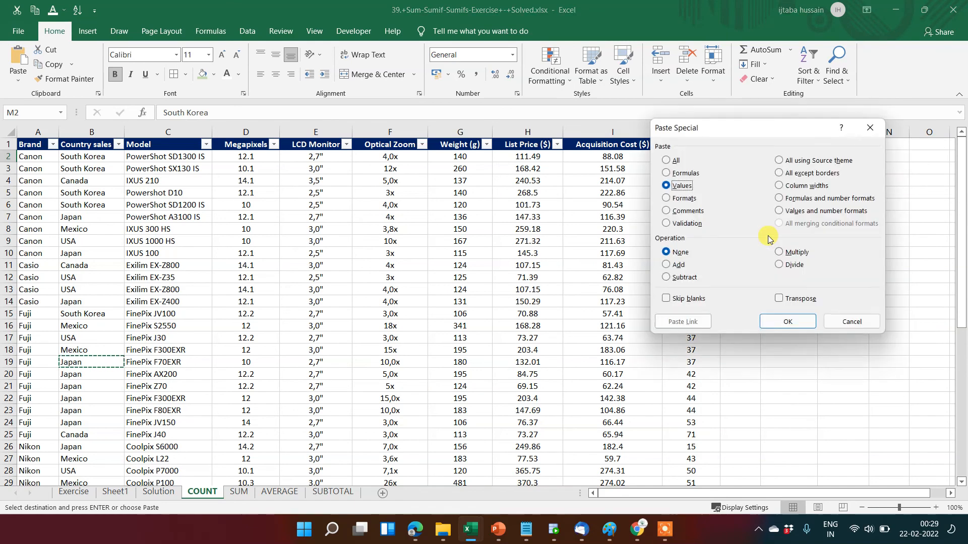
pyautogui.press('Return')
pyautogui.click(847, 229)
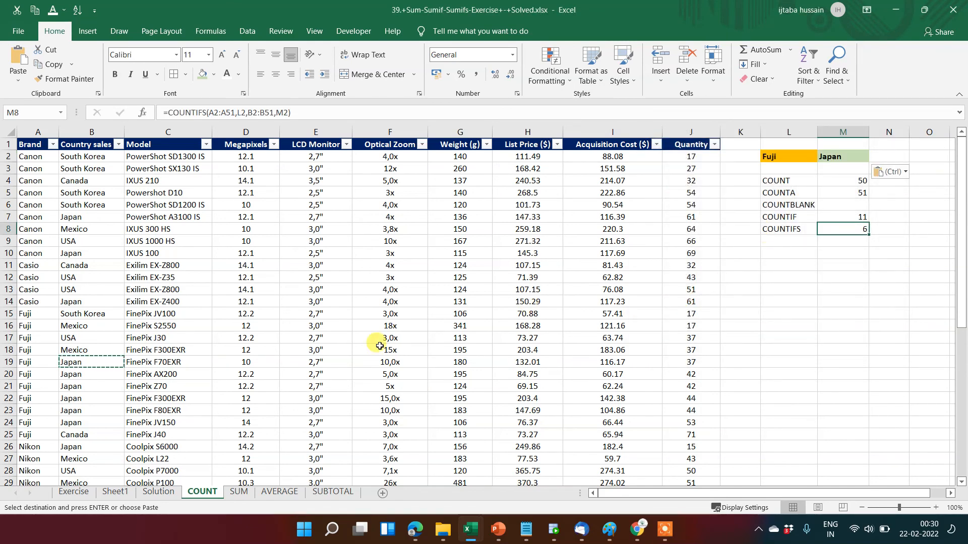
# Select the Japan entries of the Fuji rows in B19:B24 to verify the COUNTIFS result.
pyautogui.click(107, 363)
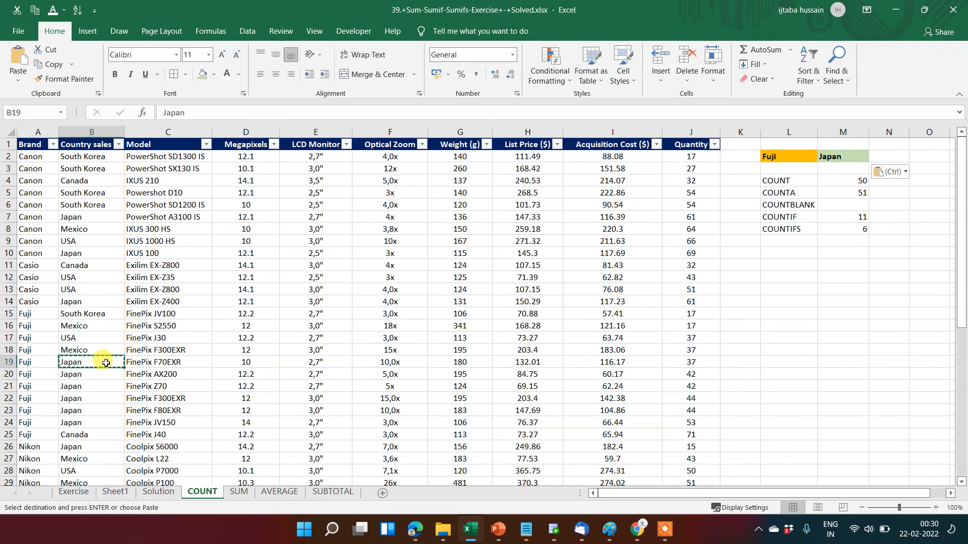
pyautogui.hotkey('shift', 'Down')
pyautogui.hotkey('shift', 'Down')
pyautogui.hotkey('shift', 'Down')
pyautogui.hotkey('shift', 'Down')
pyautogui.hotkey('shift', 'Down')
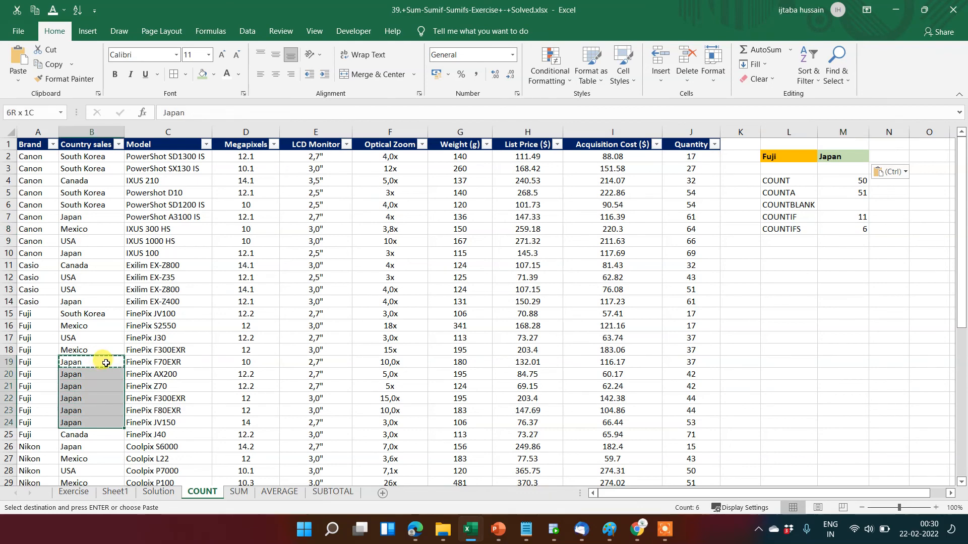